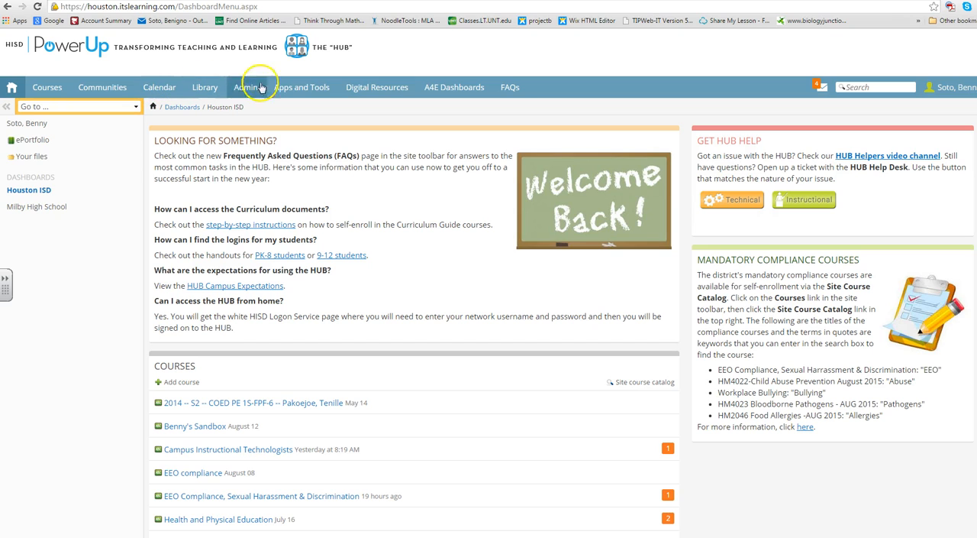
Open the Course Merge Maintenance(new) tool and choose Milby High School as the school
{"action": "left_click", "coordinate": [309, 89]}
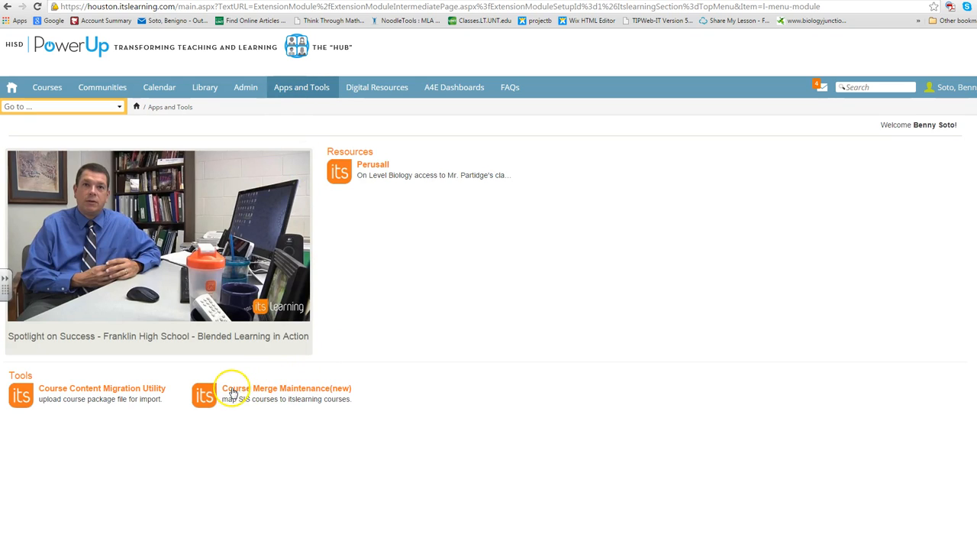
{"action": "left_click", "coordinate": [288, 388]}
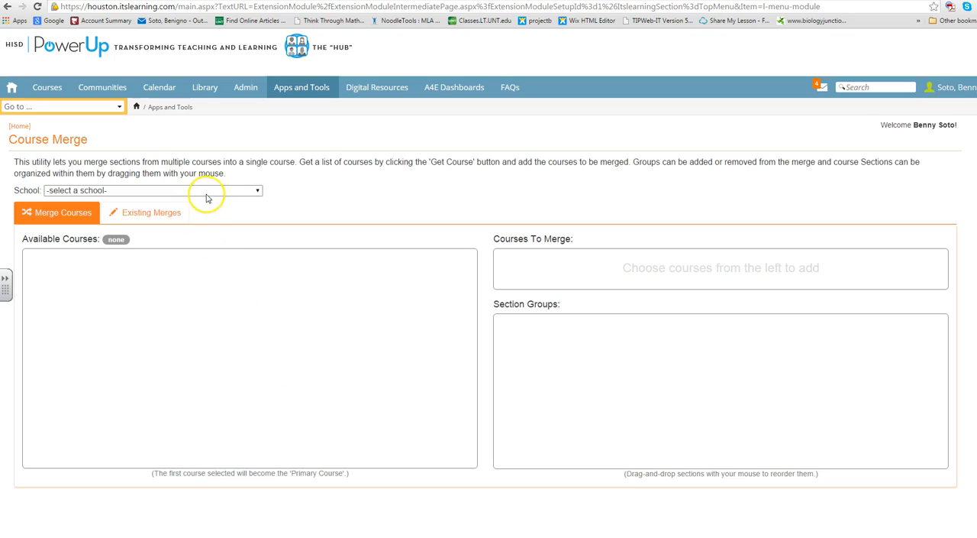
{"action": "left_click", "coordinate": [241, 192]}
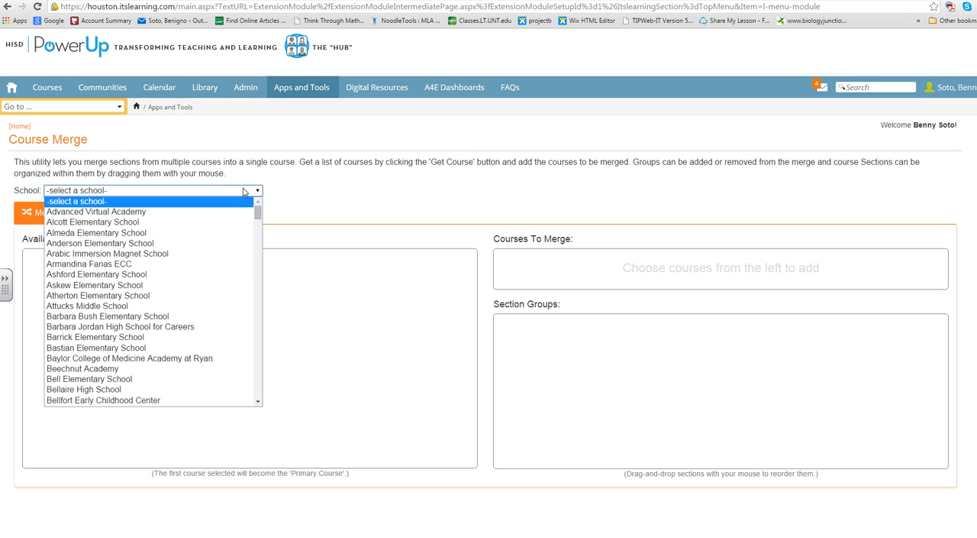
{"action": "scroll", "coordinate": [229, 310], "scroll_direction": "down", "scroll_amount": 15}
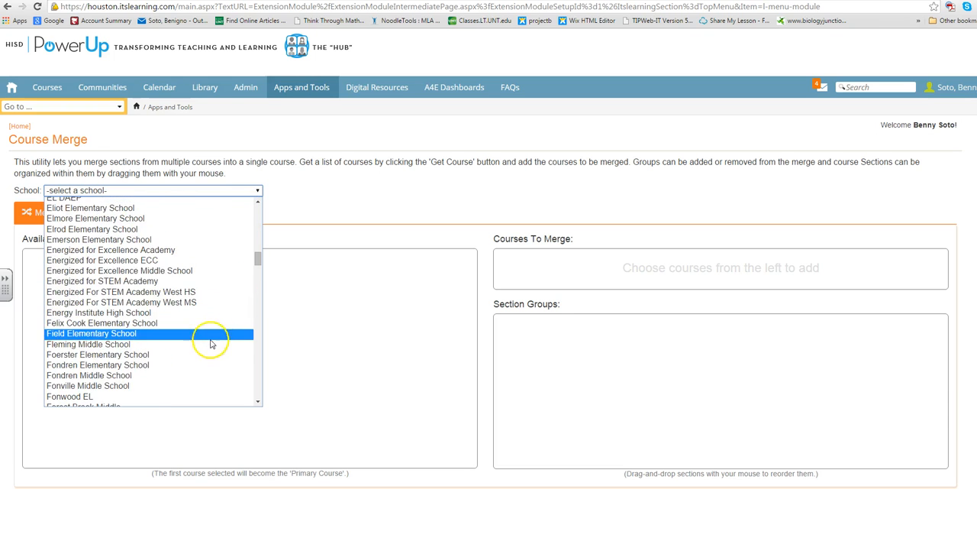
{"action": "scroll", "coordinate": [194, 355], "scroll_direction": "down", "scroll_amount": 12}
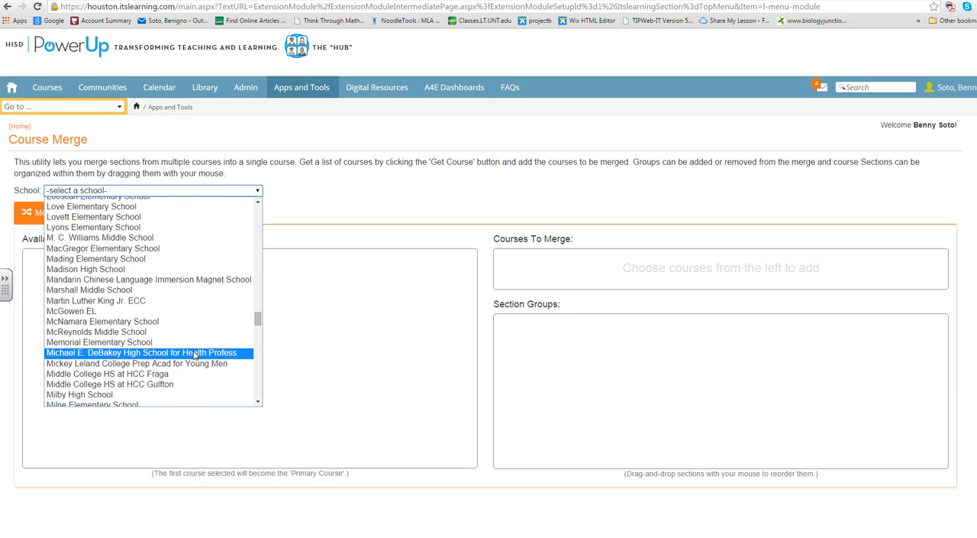
{"action": "left_click", "coordinate": [168, 393]}
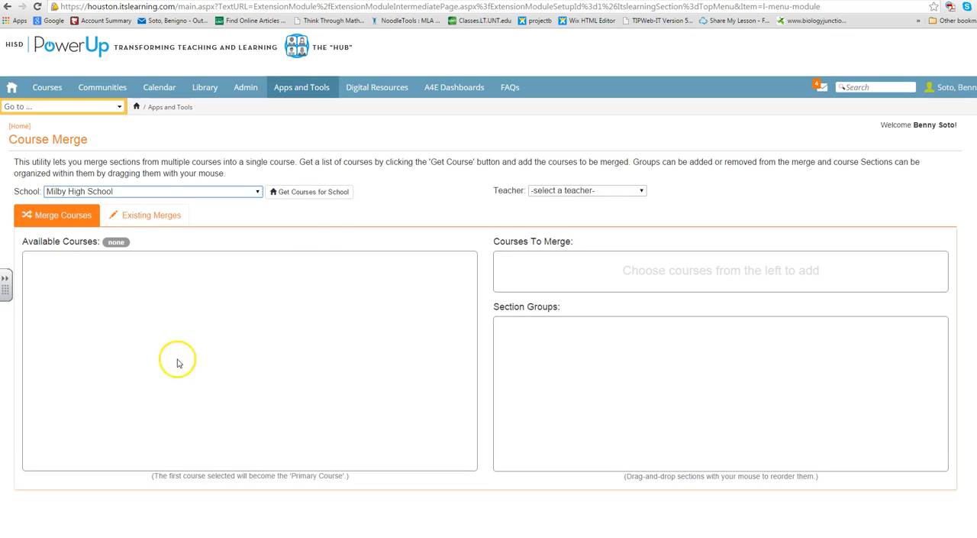
Choose the third teacher in the list and retrieve that teacher's courses
{"action": "left_click", "coordinate": [549, 194]}
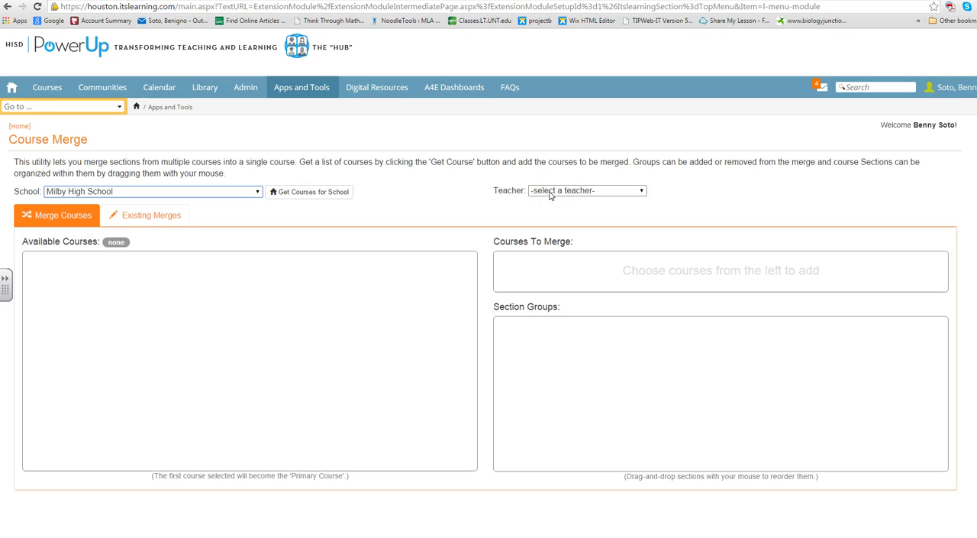
{"action": "left_click", "coordinate": [569, 190]}
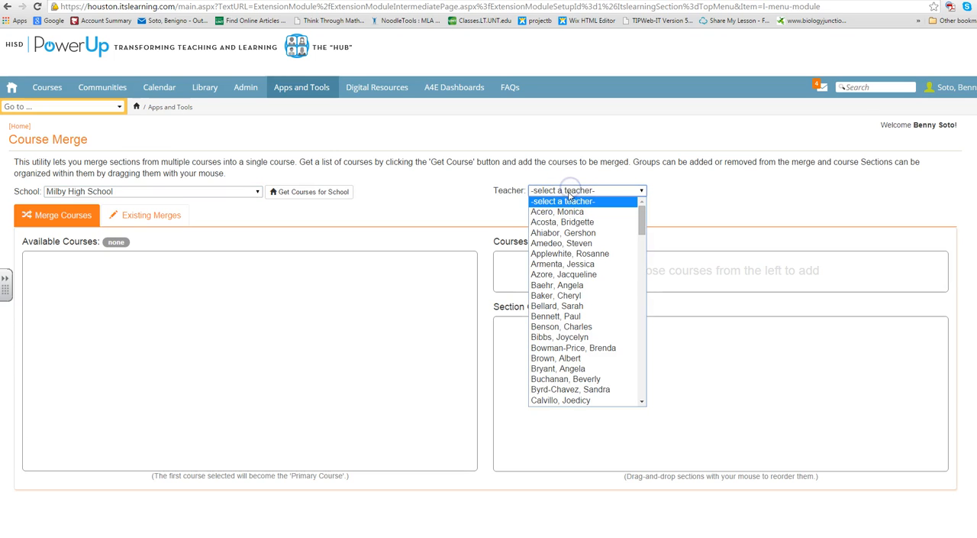
{"action": "left_click", "coordinate": [579, 233]}
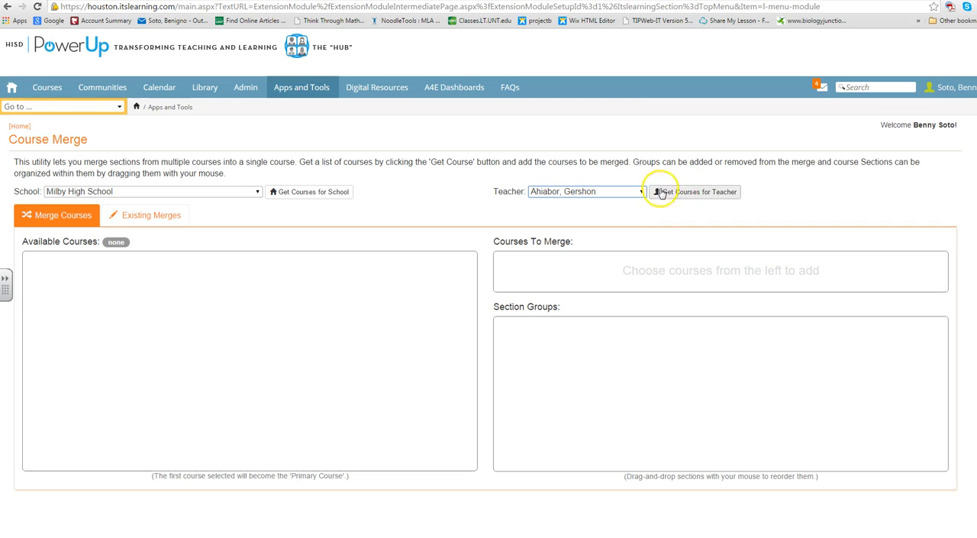
{"action": "left_click", "coordinate": [690, 197]}
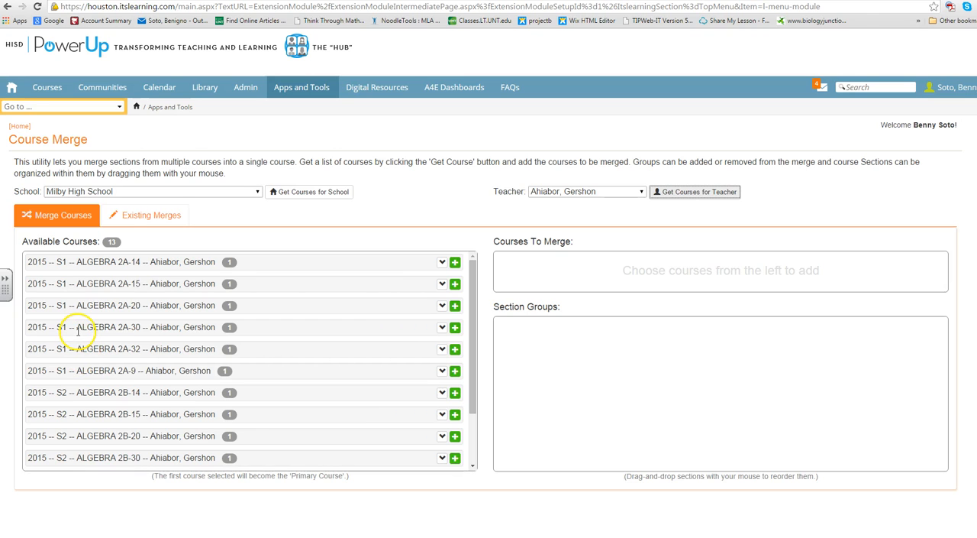
{"action": "left_click", "coordinate": [141, 262]}
{"action": "left_click_drag", "start_coordinate": [111, 262], "coordinate": [47, 262]}
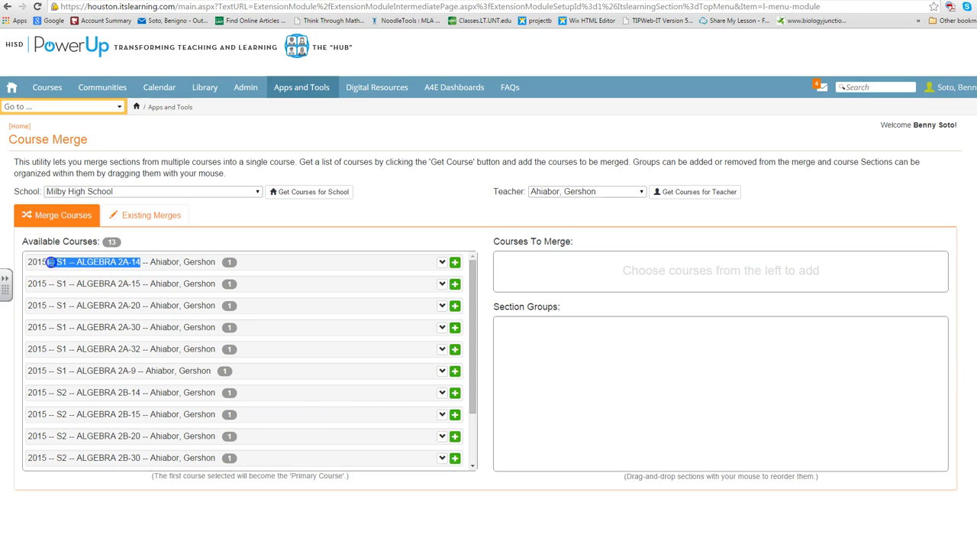
{"action": "left_click_drag", "start_coordinate": [29, 262], "coordinate": [42, 262]}
{"action": "left_click", "coordinate": [336, 235]}
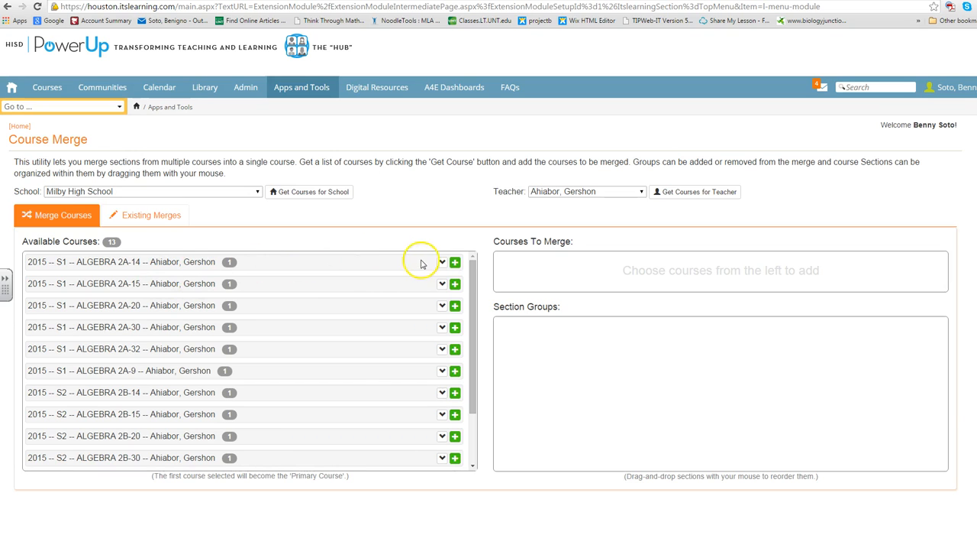
Add the S1 courses ALGEBRA 2A-14, 2A-15, 2A-20, 2A-30, 2A-32 and 2A-9 to the merge, with 2A-14 first as primary
{"action": "left_click", "coordinate": [455, 263]}
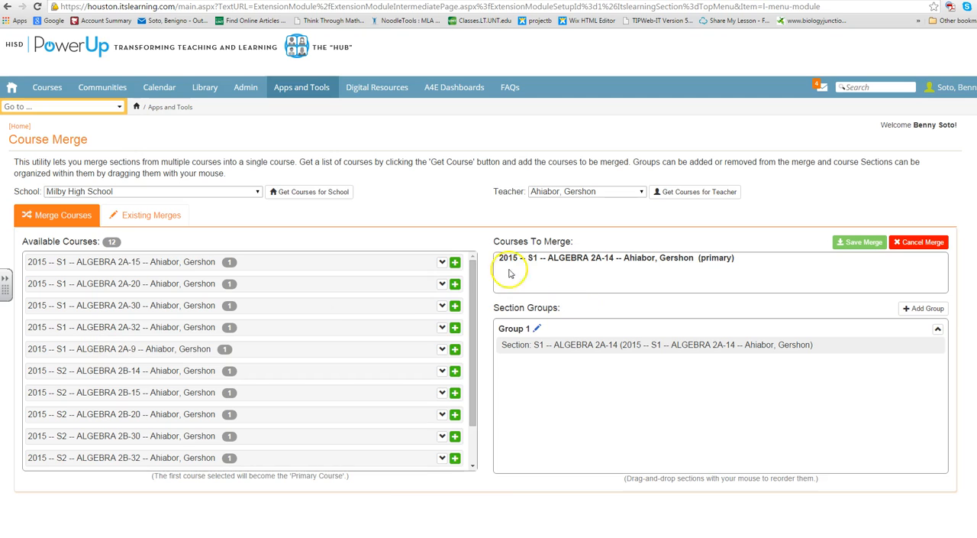
{"action": "left_click", "coordinate": [455, 262]}
{"action": "left_click", "coordinate": [455, 263]}
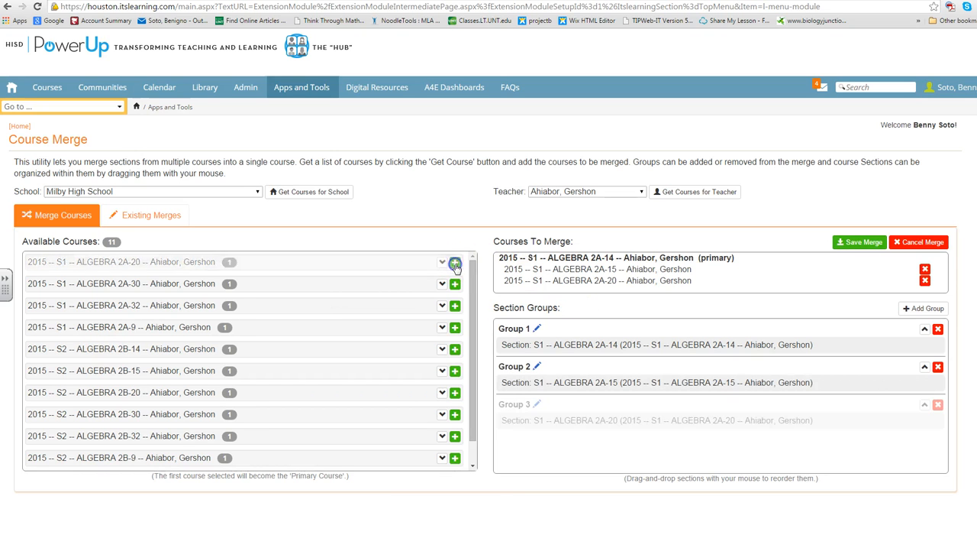
{"action": "left_click", "coordinate": [455, 262]}
{"action": "left_click", "coordinate": [452, 263]}
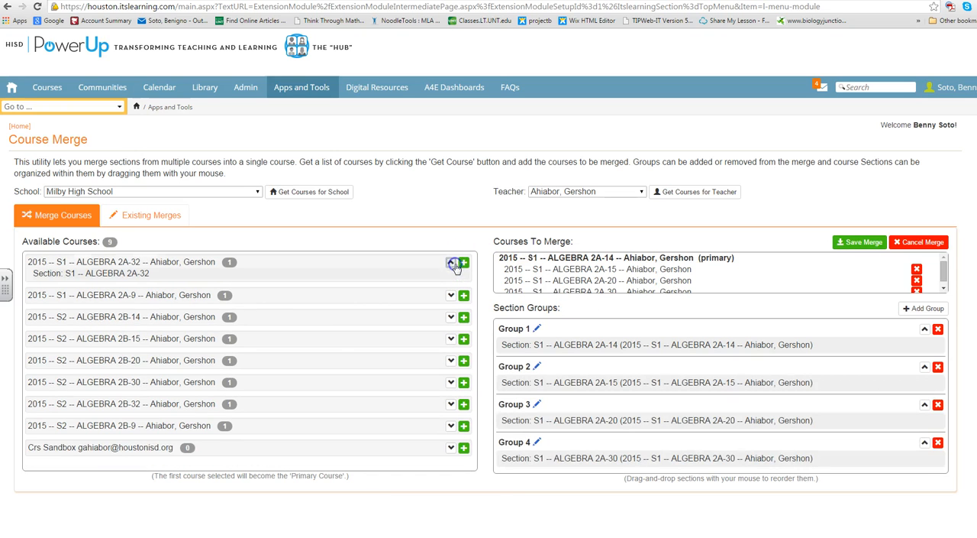
{"action": "left_click", "coordinate": [464, 264]}
{"action": "left_click", "coordinate": [450, 263]}
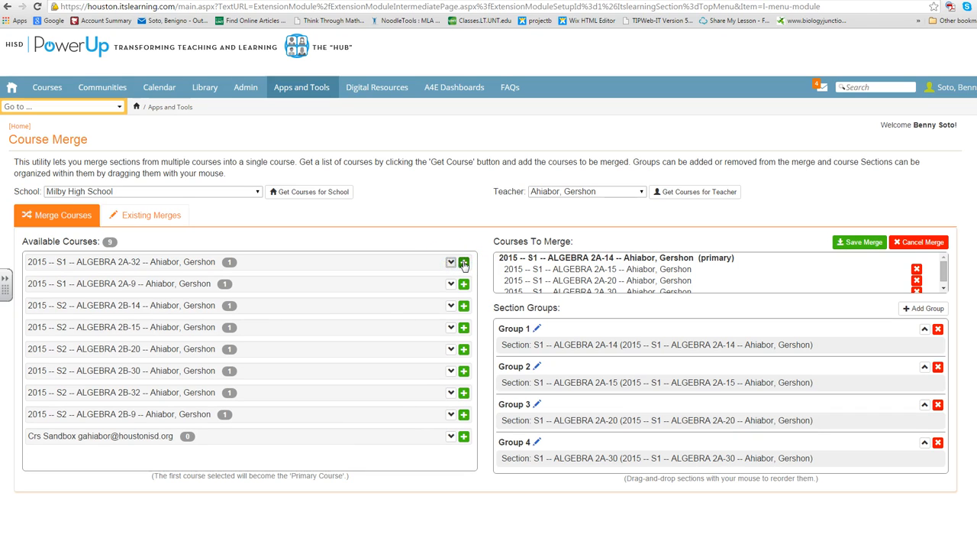
{"action": "left_click", "coordinate": [464, 263]}
{"action": "left_click", "coordinate": [464, 263]}
{"action": "scroll", "coordinate": [695, 405], "scroll_direction": "down", "scroll_amount": 4}
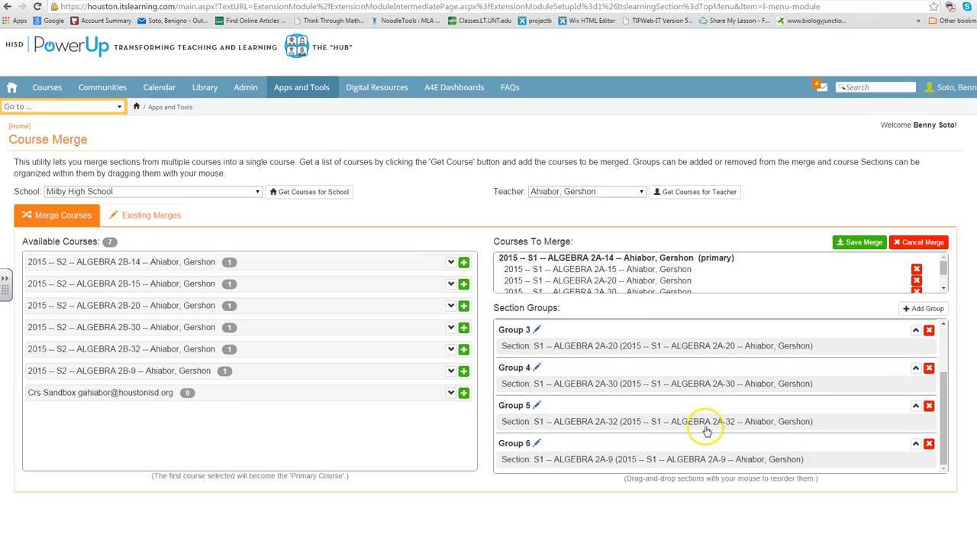
Rename section Group 1 as Period 1 and Group 2 as Period 2
{"action": "scroll", "coordinate": [702, 423], "scroll_direction": "up", "scroll_amount": 4}
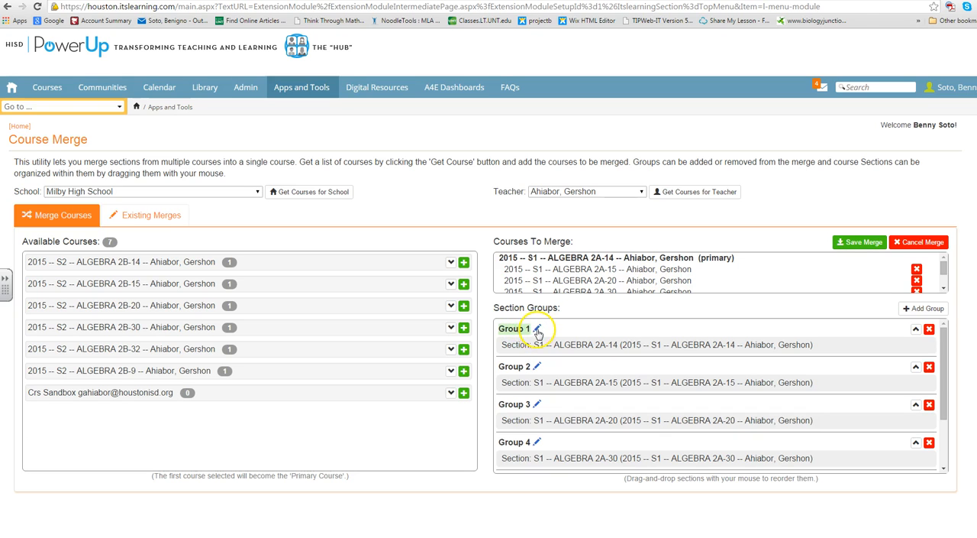
{"action": "left_click", "coordinate": [535, 330]}
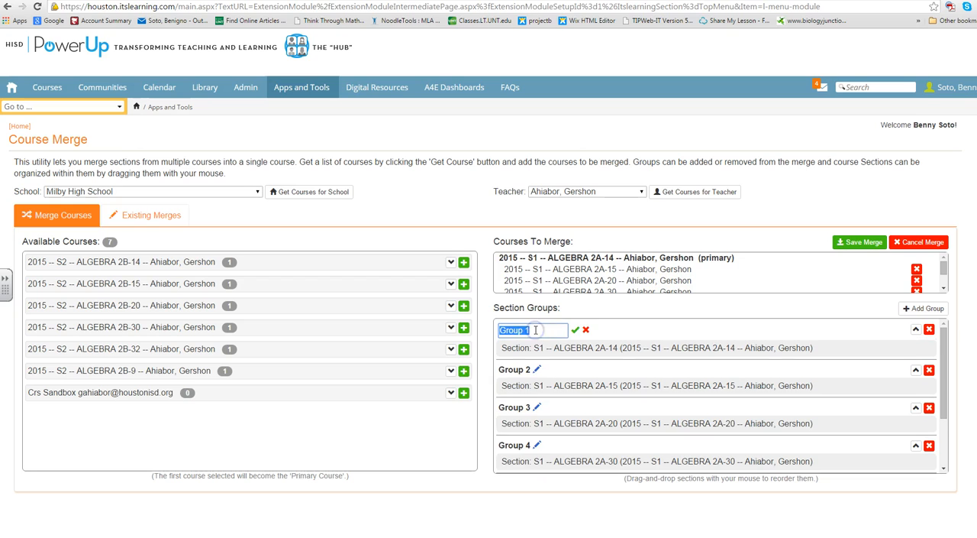
{"action": "type", "text": "Period 1"}
{"action": "left_click", "coordinate": [539, 369]}
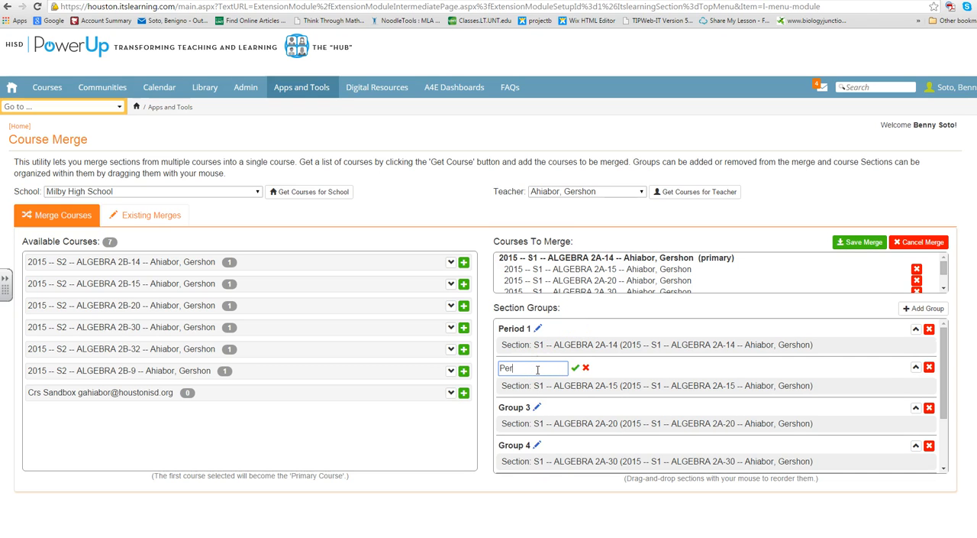
{"action": "type", "text": "Period 2"}
Rename section Group 3 as Period 3 and Group 4 as Period 4
{"action": "left_click", "coordinate": [539, 408]}
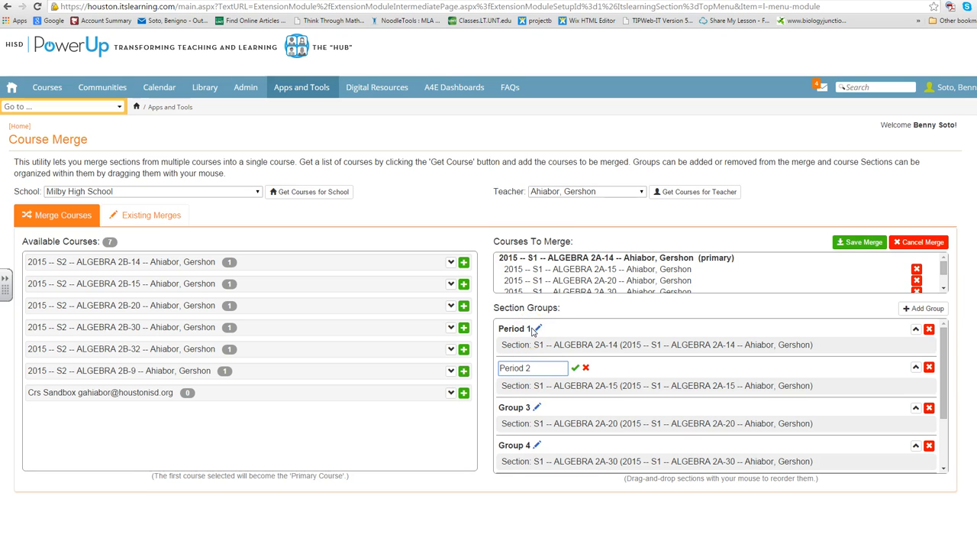
{"action": "left_click", "coordinate": [537, 408]}
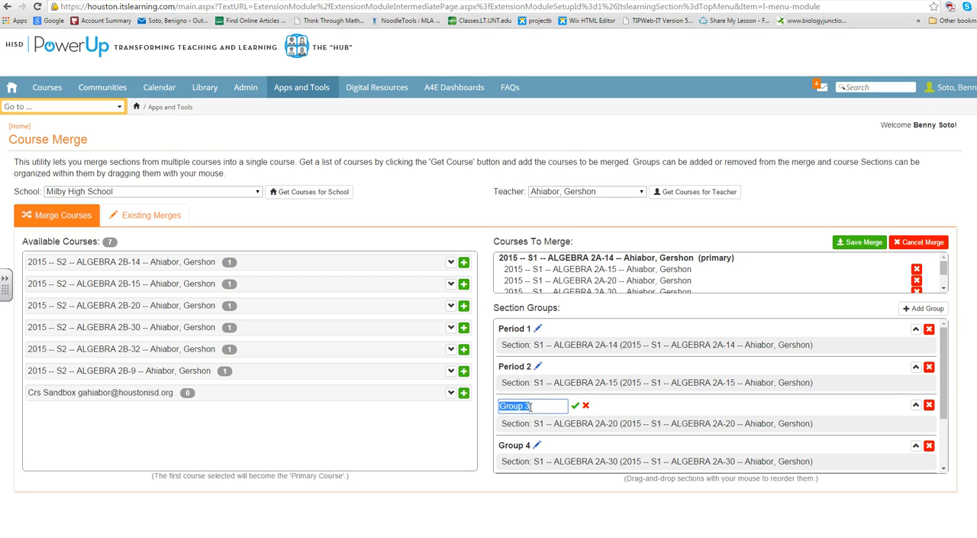
{"action": "type", "text": "Period"}
{"action": "scroll", "coordinate": [529, 405], "scroll_direction": "down", "scroll_amount": 1}
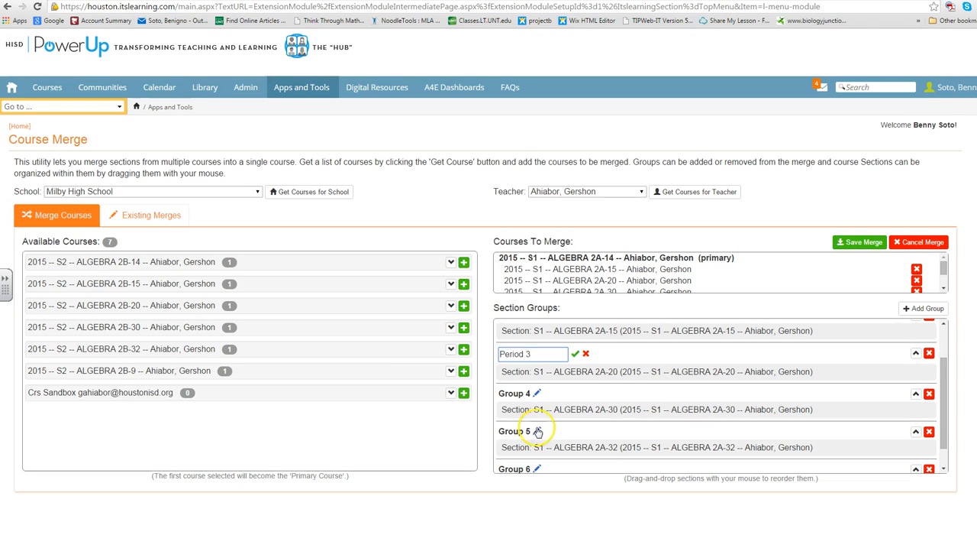
{"action": "left_click", "coordinate": [537, 393]}
{"action": "type", "text": "P"}
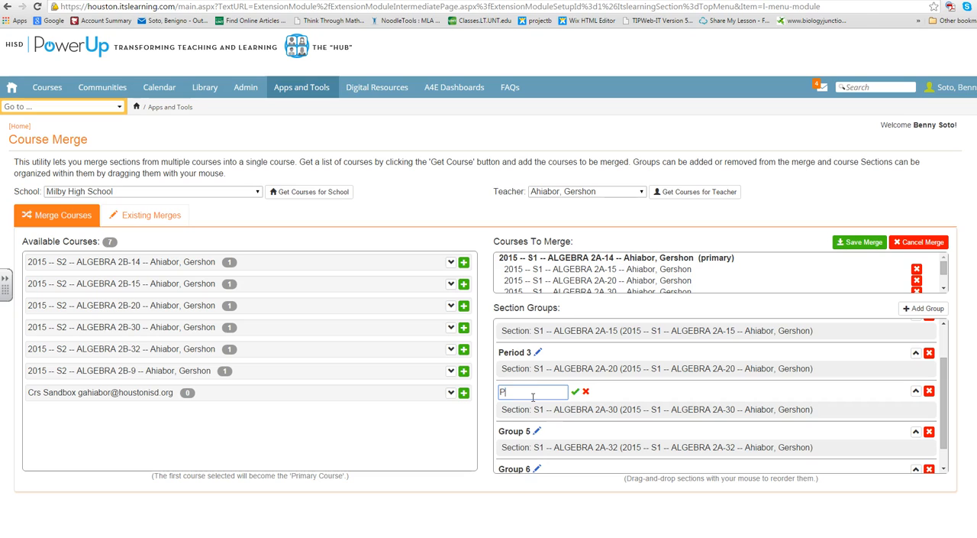
{"action": "type", "text": "eriod 4"}
Rename section Group 5 as Period 5 and enter Period 6 as the name for Group 6
{"action": "scroll", "coordinate": [532, 396], "scroll_direction": "down", "scroll_amount": 1}
{"action": "left_click", "coordinate": [537, 403]}
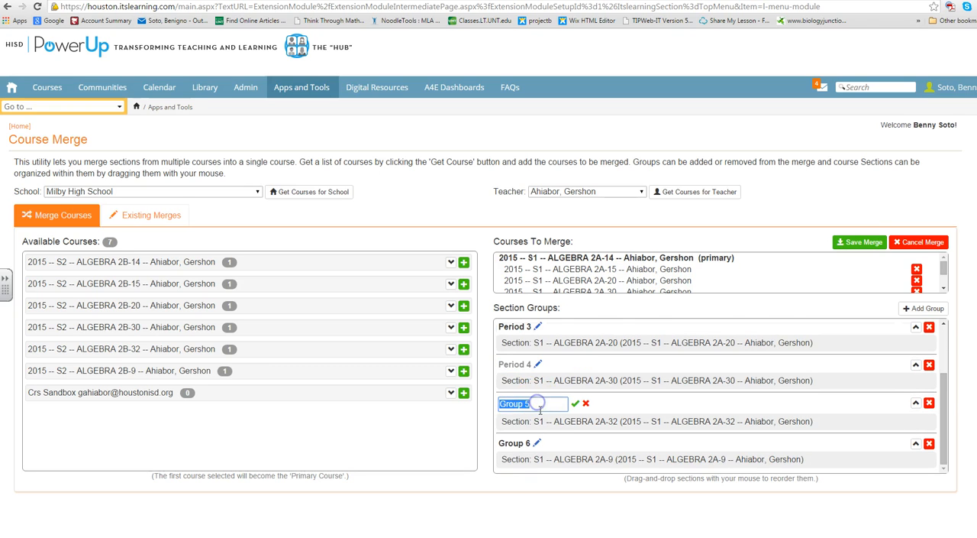
{"action": "type", "text": "Period"}
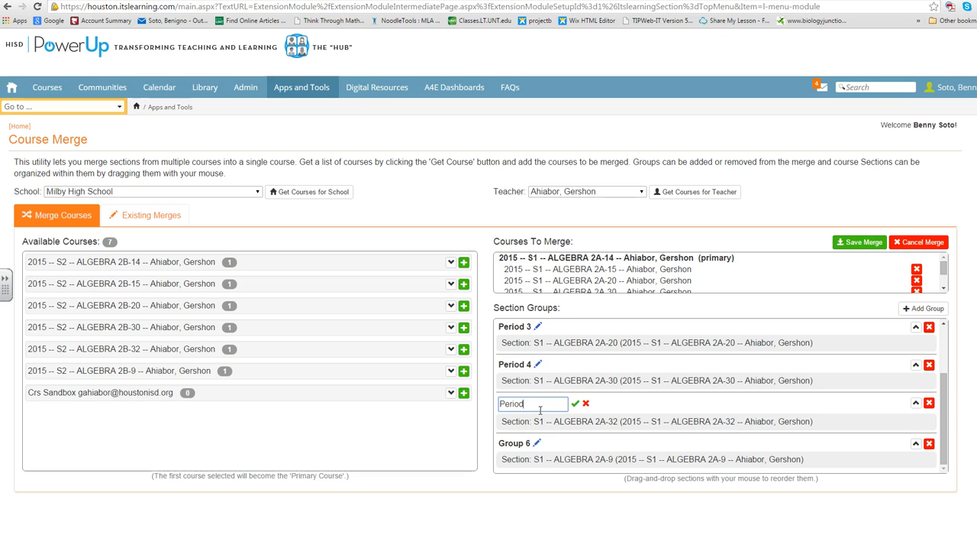
{"action": "type", "text": " 5"}
{"action": "left_click", "coordinate": [537, 442]}
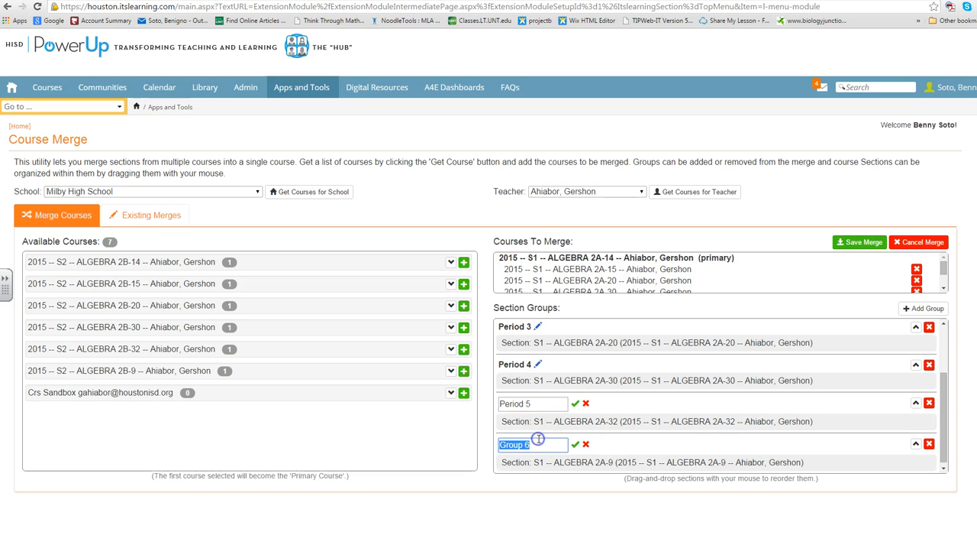
{"action": "type", "text": "Period"}
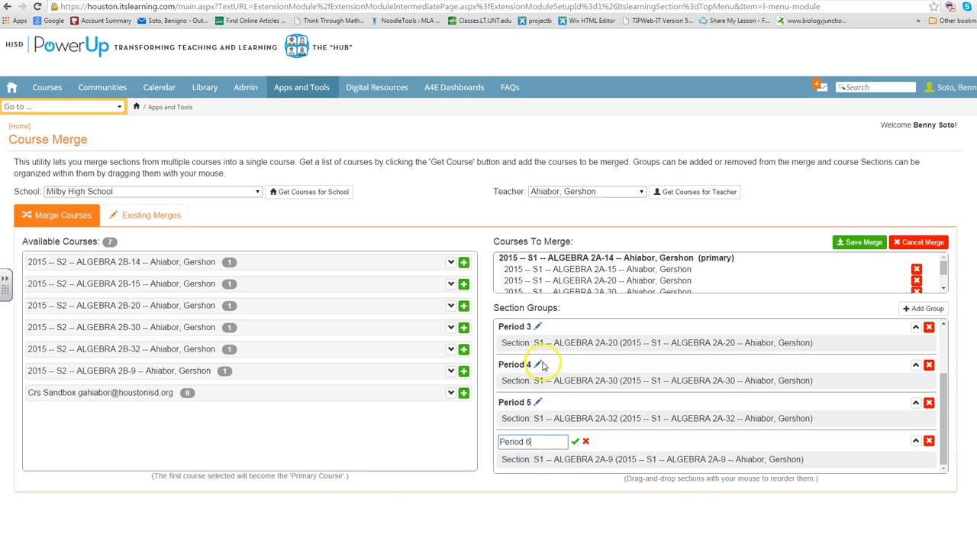
{"action": "scroll", "coordinate": [540, 366], "scroll_direction": "up", "scroll_amount": 2}
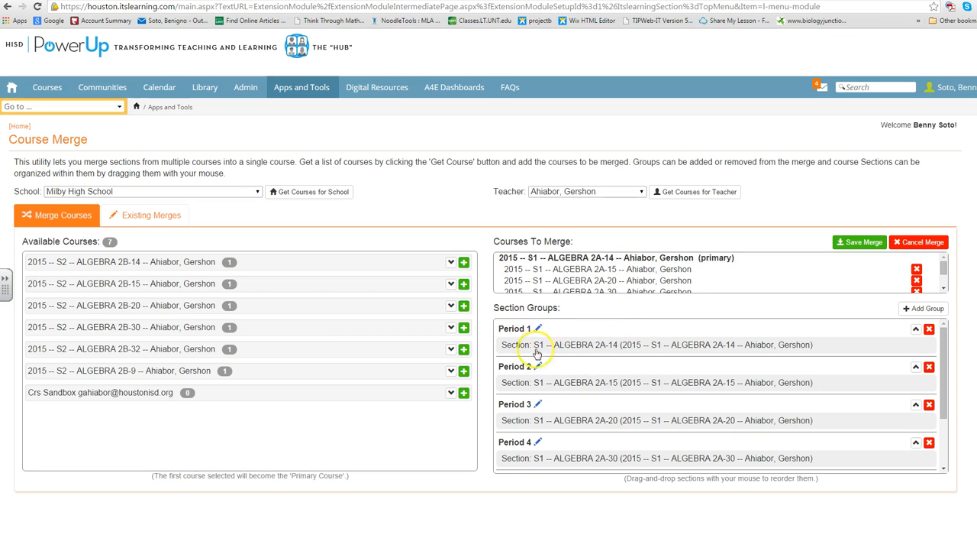
{"action": "scroll", "coordinate": [538, 359], "scroll_direction": "down", "scroll_amount": 2}
{"action": "scroll", "coordinate": [543, 391], "scroll_direction": "up", "scroll_amount": 2}
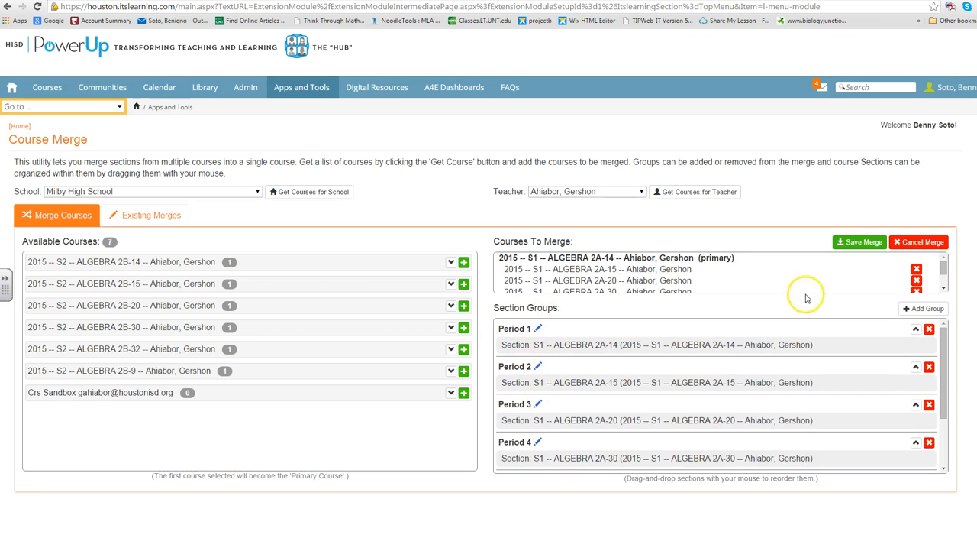
Save the merge of the six Algebra 2A courses and review it among the existing merges
{"action": "left_click", "coordinate": [858, 242]}
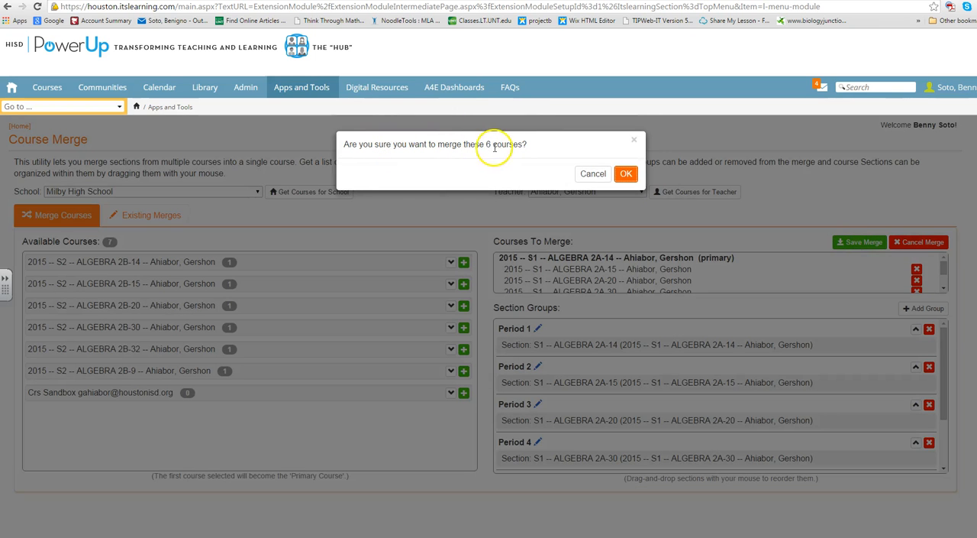
{"action": "left_click", "coordinate": [624, 175]}
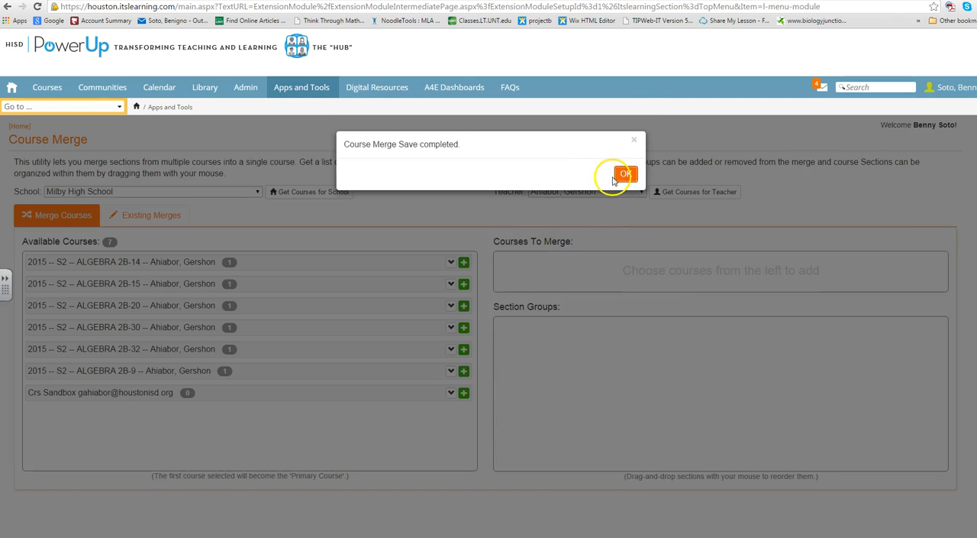
{"action": "left_click", "coordinate": [625, 175]}
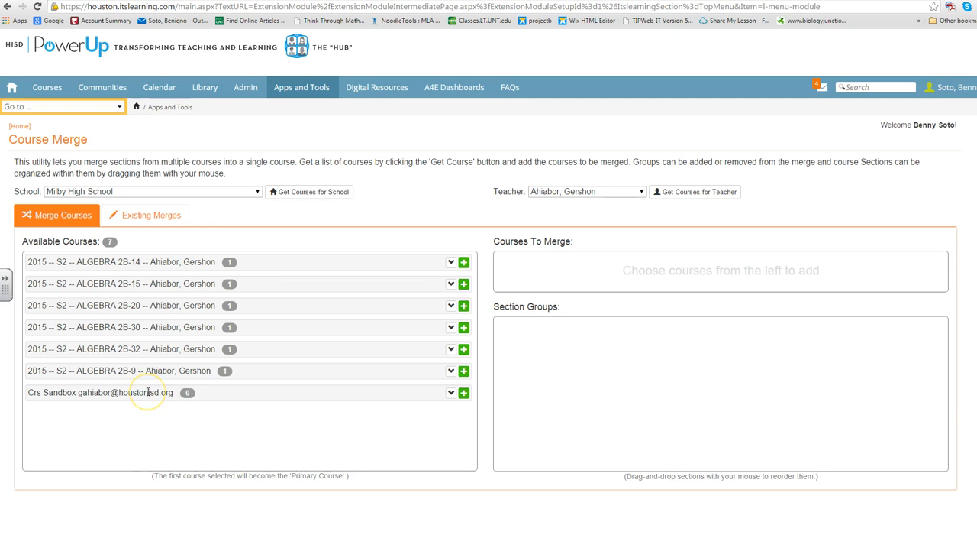
{"action": "left_click", "coordinate": [153, 220]}
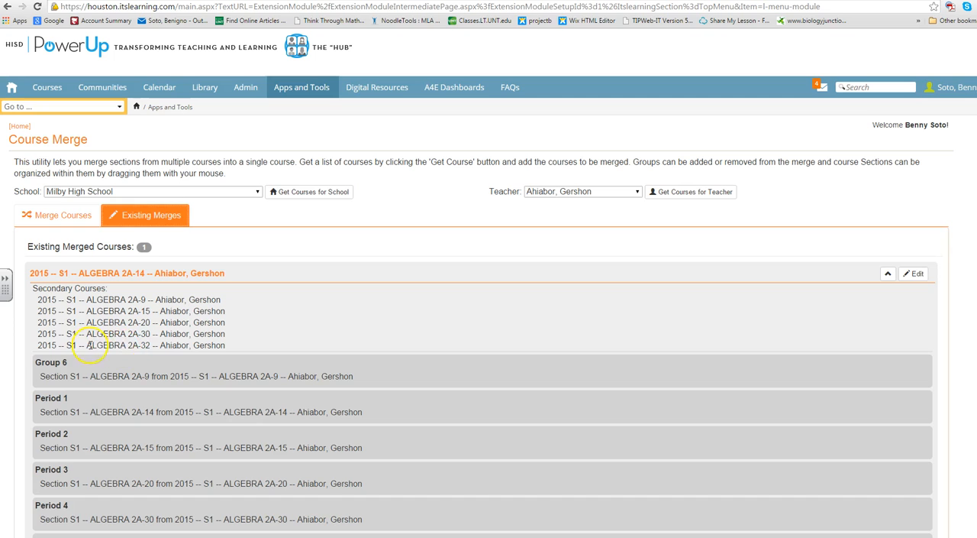
{"action": "scroll", "coordinate": [149, 354], "scroll_direction": "down", "scroll_amount": 1}
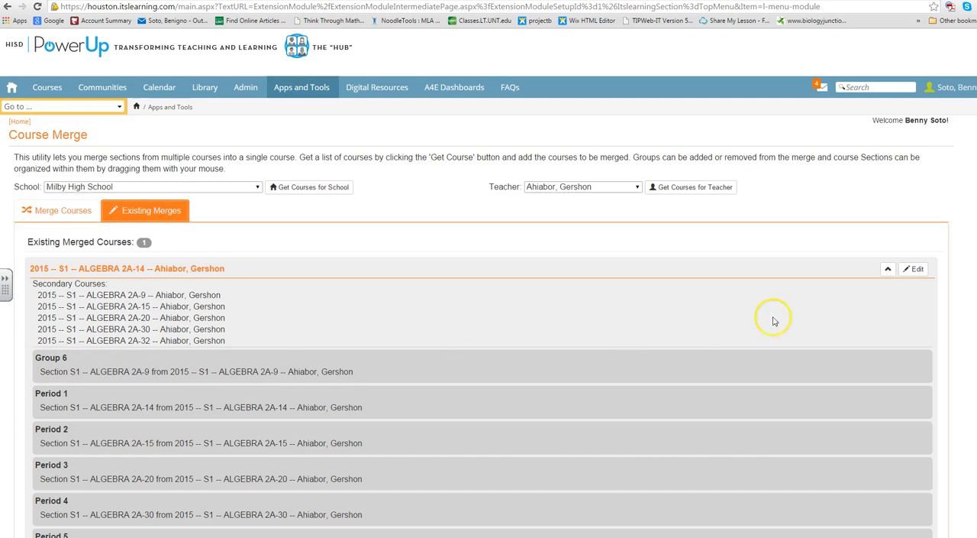
Open the existing Algebra 2A merge for editing and rename section Group 6 as Period 6
{"action": "left_click", "coordinate": [915, 270]}
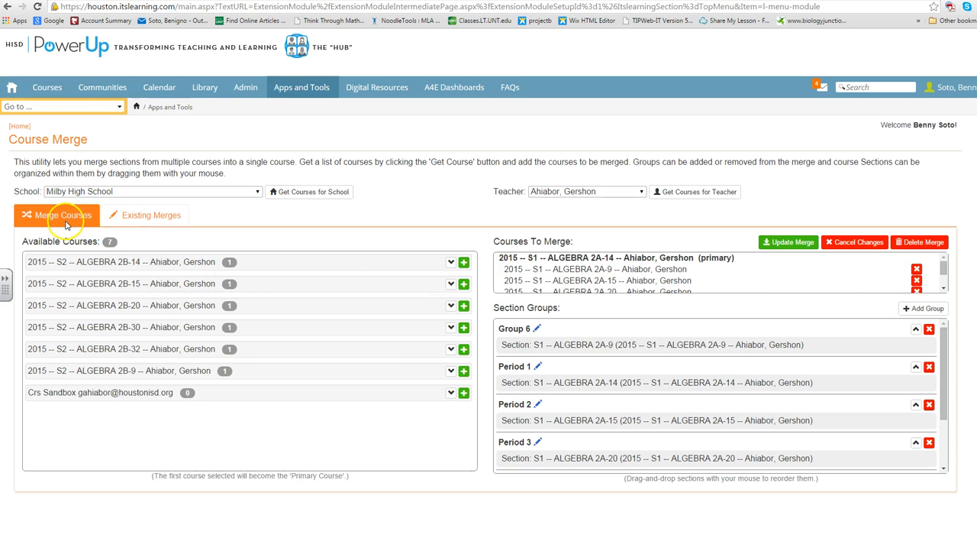
{"action": "left_click", "coordinate": [136, 216]}
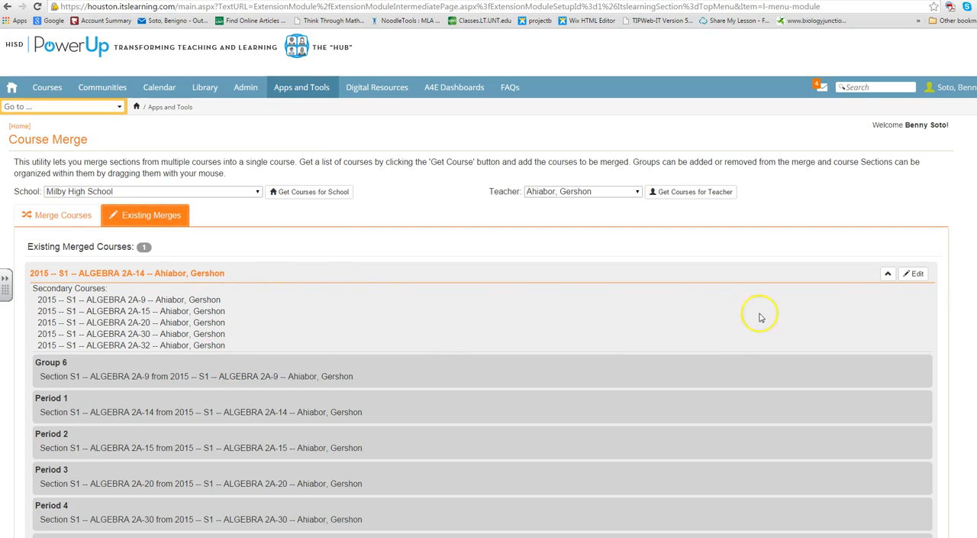
{"action": "left_click", "coordinate": [919, 274]}
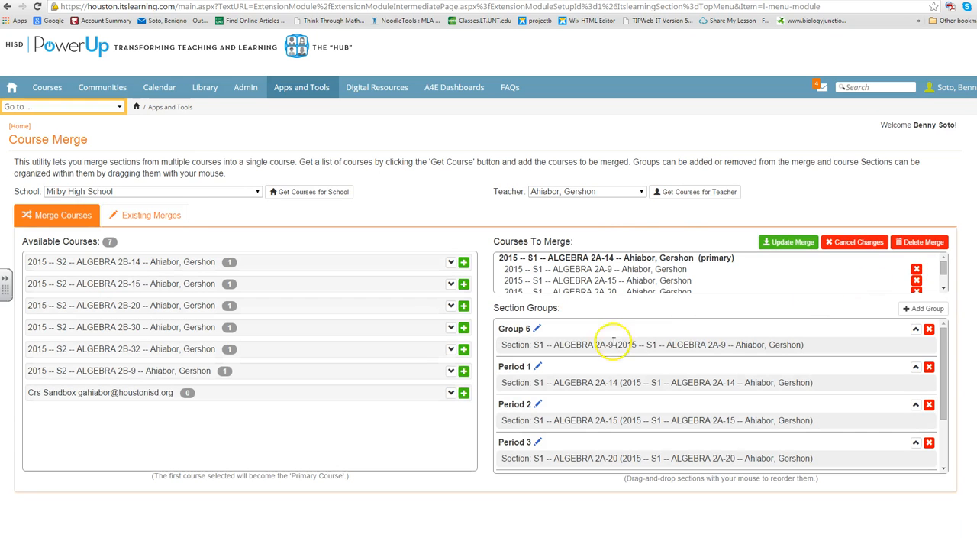
{"action": "scroll", "coordinate": [564, 378], "scroll_direction": "down", "scroll_amount": 1}
{"action": "scroll", "coordinate": [573, 416], "scroll_direction": "up", "scroll_amount": 1}
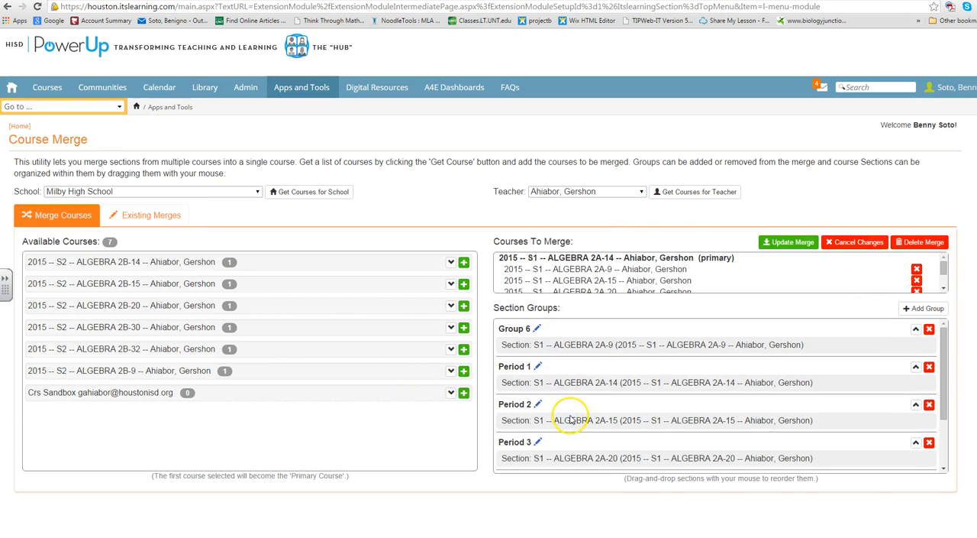
{"action": "left_click", "coordinate": [537, 328]}
{"action": "type", "text": "Period 6"}
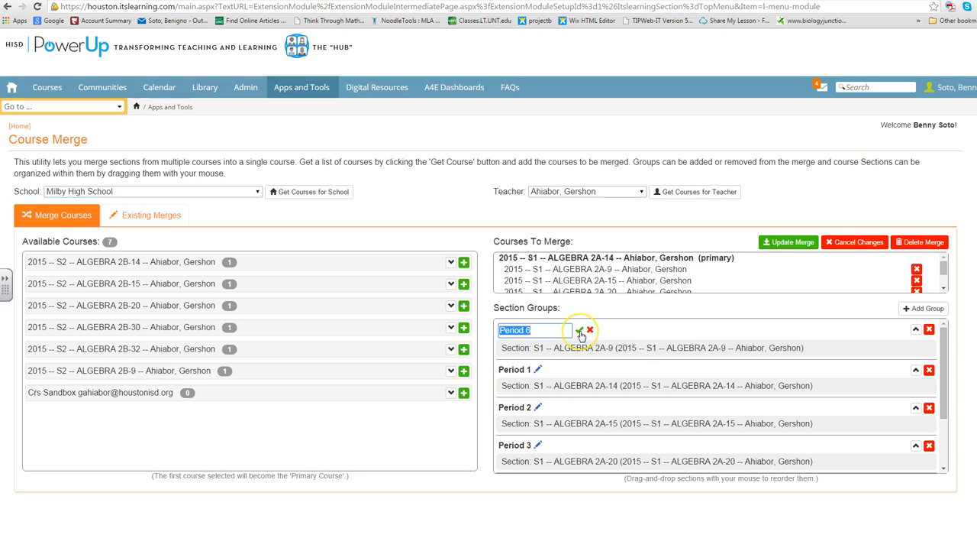
{"action": "left_click", "coordinate": [580, 332]}
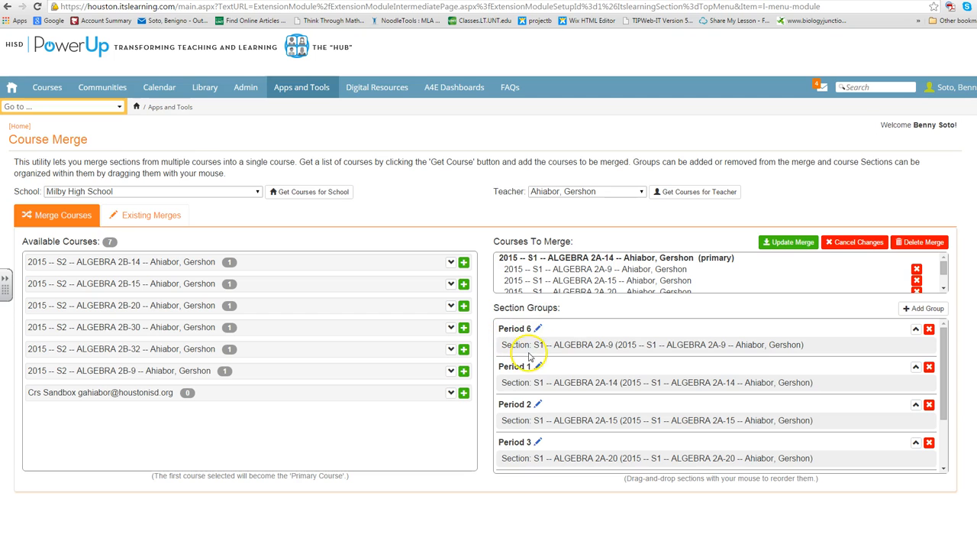
Update the Algebra 2A merge and review its period groups among the existing merges
{"action": "left_click", "coordinate": [788, 244]}
{"action": "left_click", "coordinate": [625, 173]}
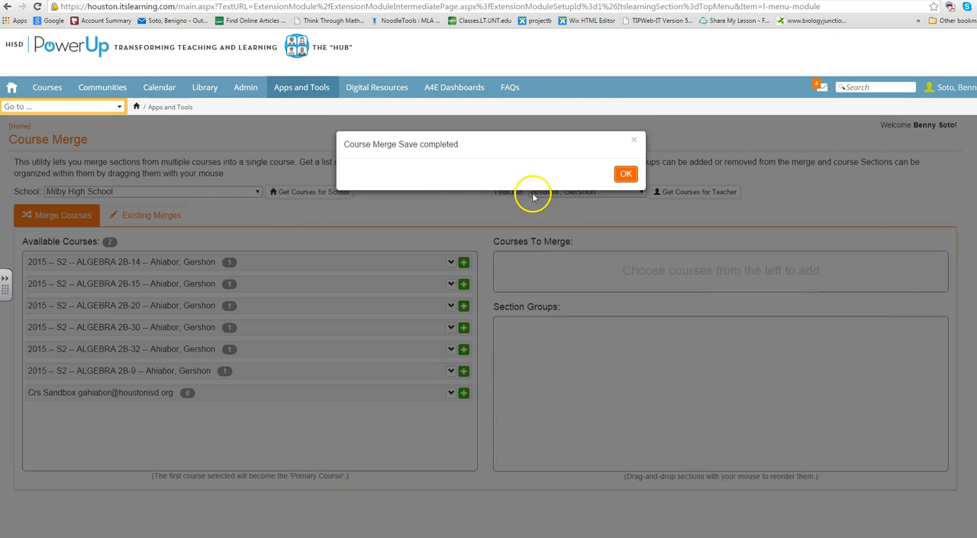
{"action": "left_click", "coordinate": [626, 173]}
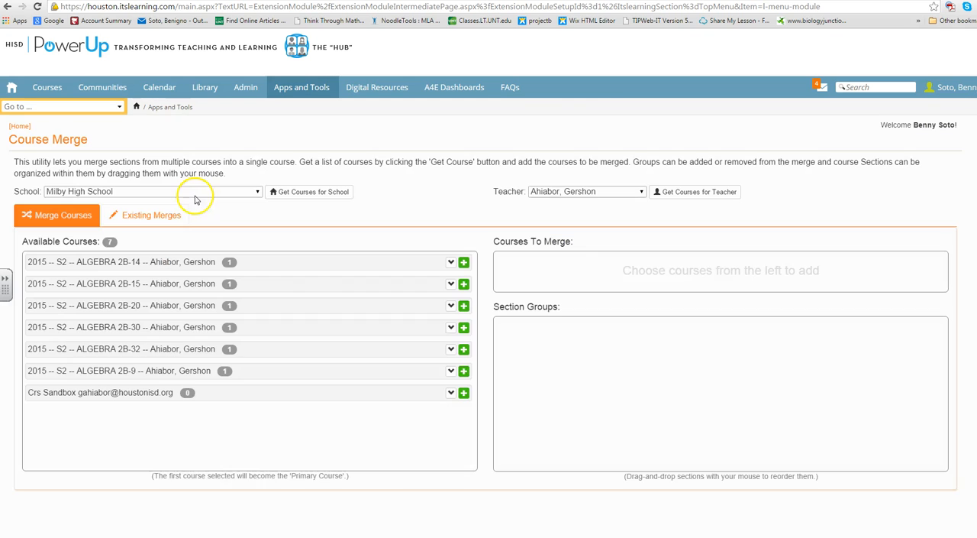
{"action": "left_click", "coordinate": [166, 214]}
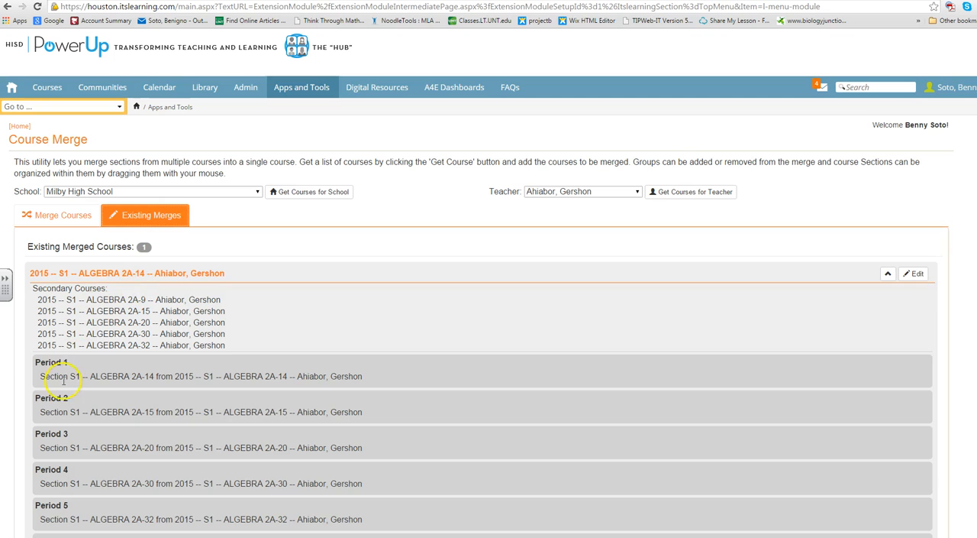
{"action": "scroll", "coordinate": [60, 374], "scroll_direction": "down", "scroll_amount": 1}
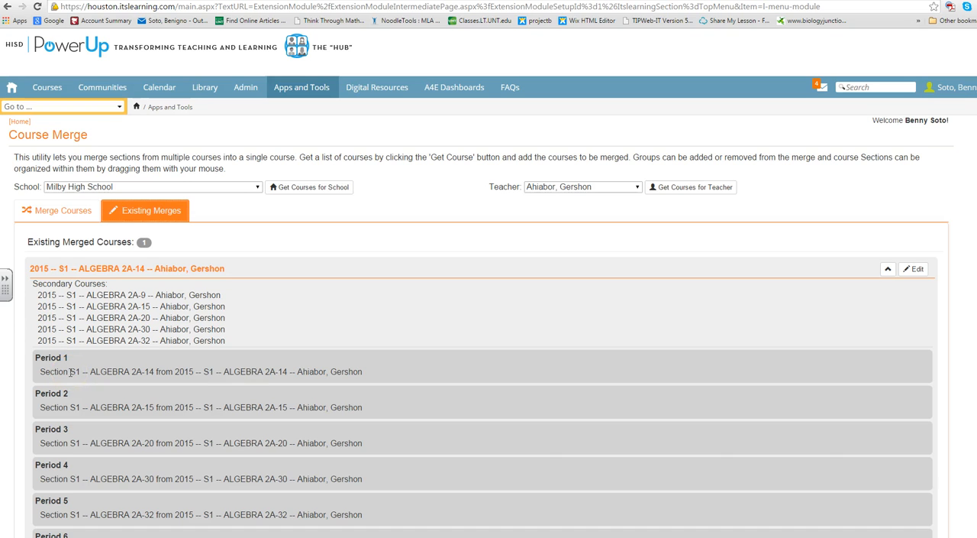
{"action": "left_click", "coordinate": [38, 537]}
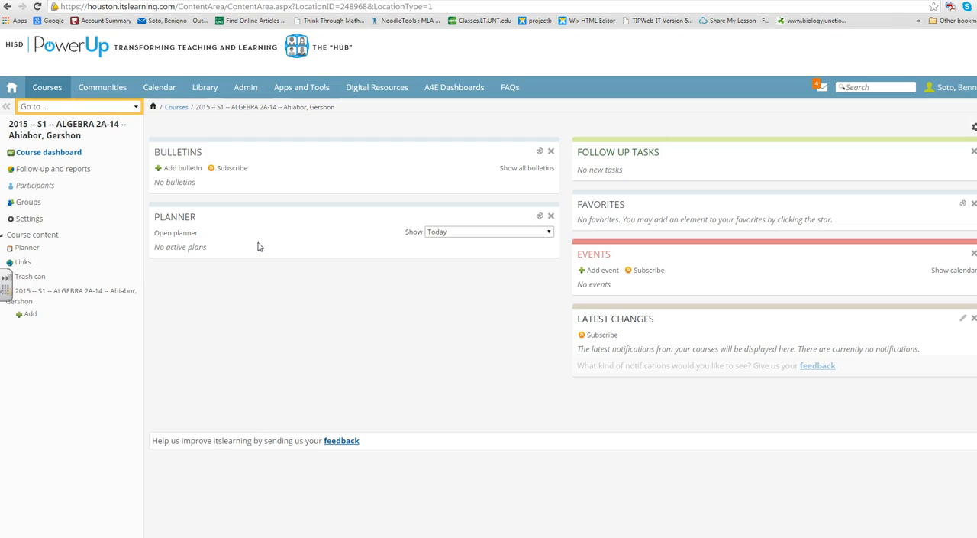
View the groups list of the S1 Algebra 2A-14 course
{"action": "left_click", "coordinate": [36, 205]}
{"action": "left_click", "coordinate": [38, 207]}
{"action": "left_click", "coordinate": [36, 206]}
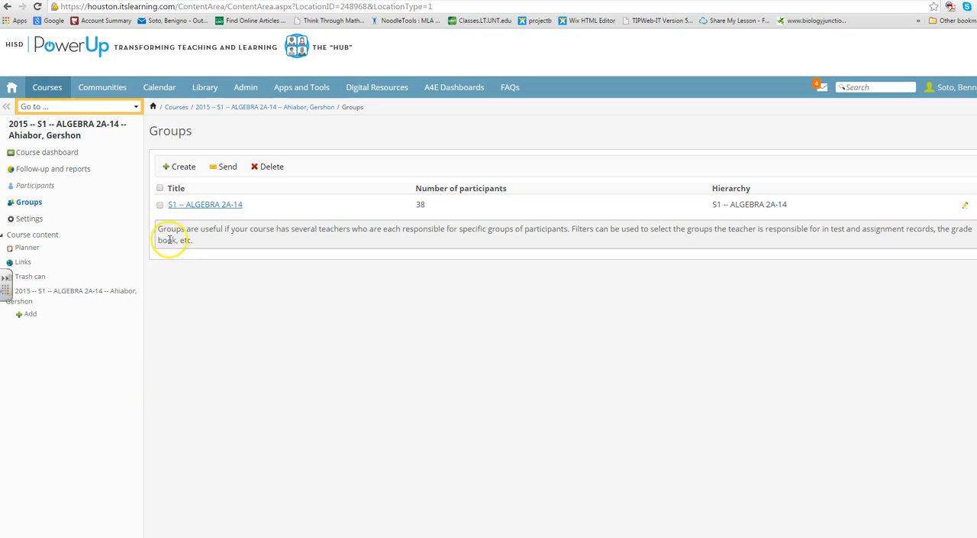
{"action": "left_click", "coordinate": [171, 327]}
Examine the Algebra 2A-14 course's participants list and its group filter options
{"action": "left_click", "coordinate": [37, 186]}
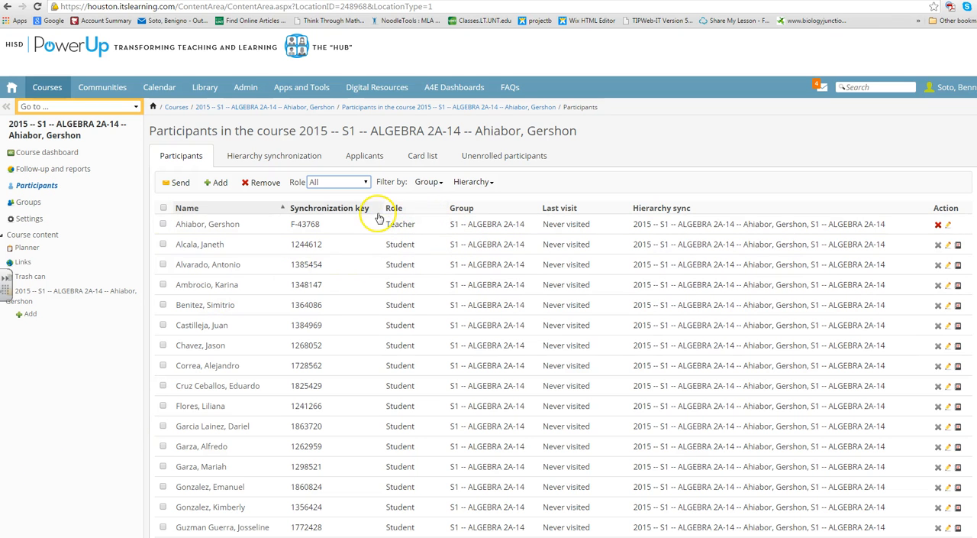
{"action": "scroll", "coordinate": [453, 284], "scroll_direction": "down", "scroll_amount": 4}
{"action": "scroll", "coordinate": [447, 398], "scroll_direction": "up", "scroll_amount": 4}
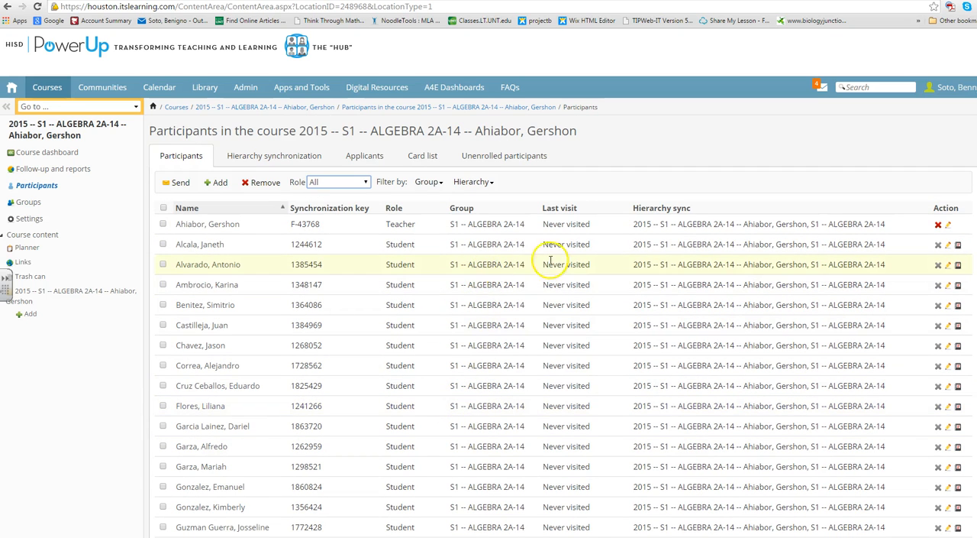
{"action": "left_click", "coordinate": [442, 183]}
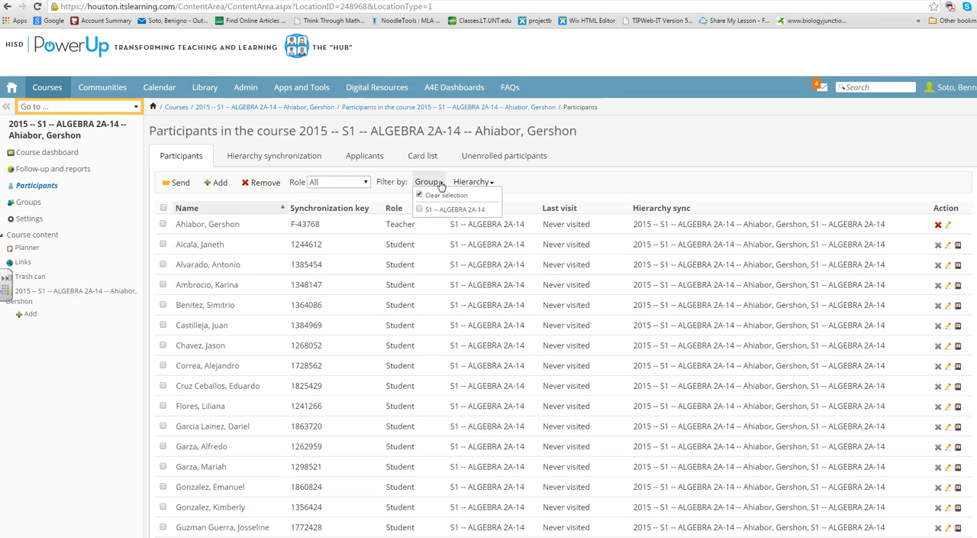
{"action": "left_click", "coordinate": [439, 184]}
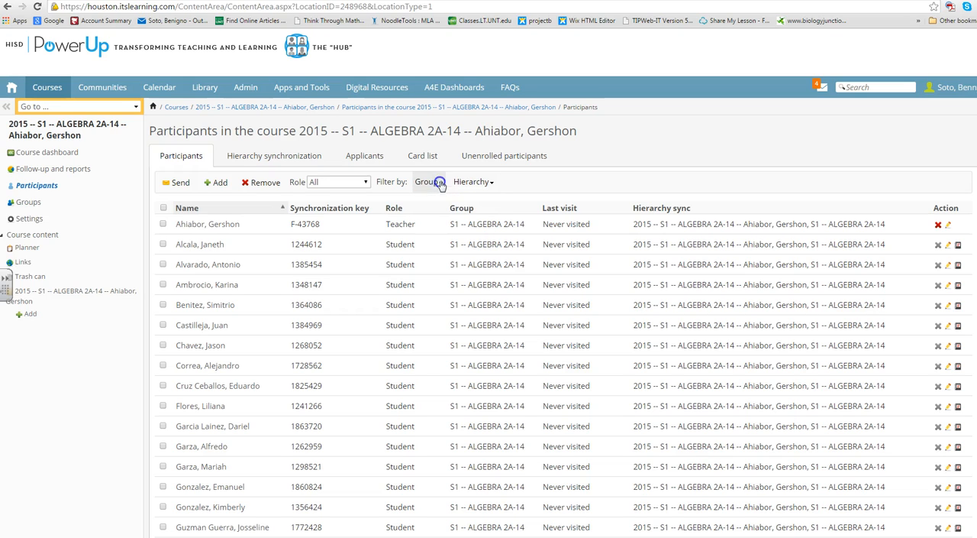
{"action": "left_click", "coordinate": [440, 185]}
{"action": "left_click", "coordinate": [701, 177]}
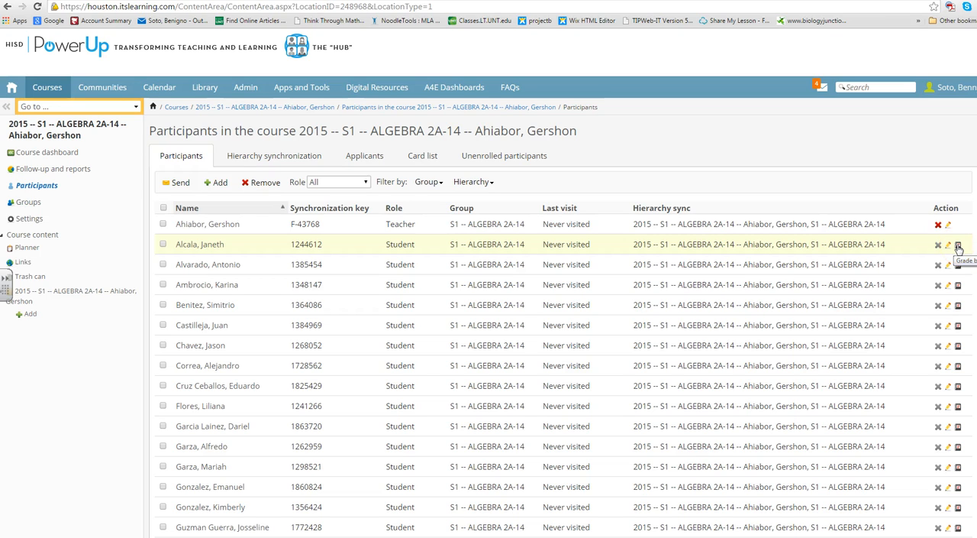
{"action": "left_click", "coordinate": [959, 305]}
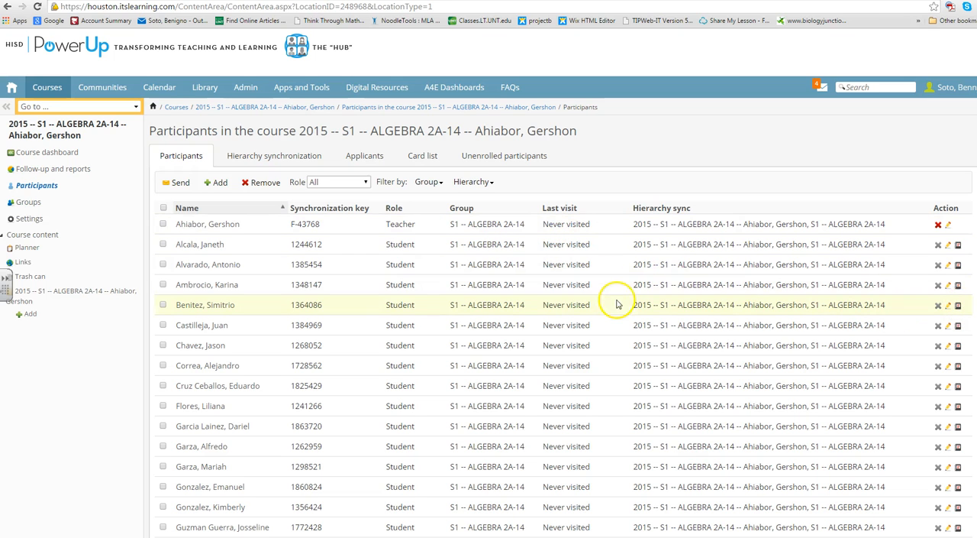
{"action": "scroll", "coordinate": [577, 252], "scroll_direction": "down", "scroll_amount": 2}
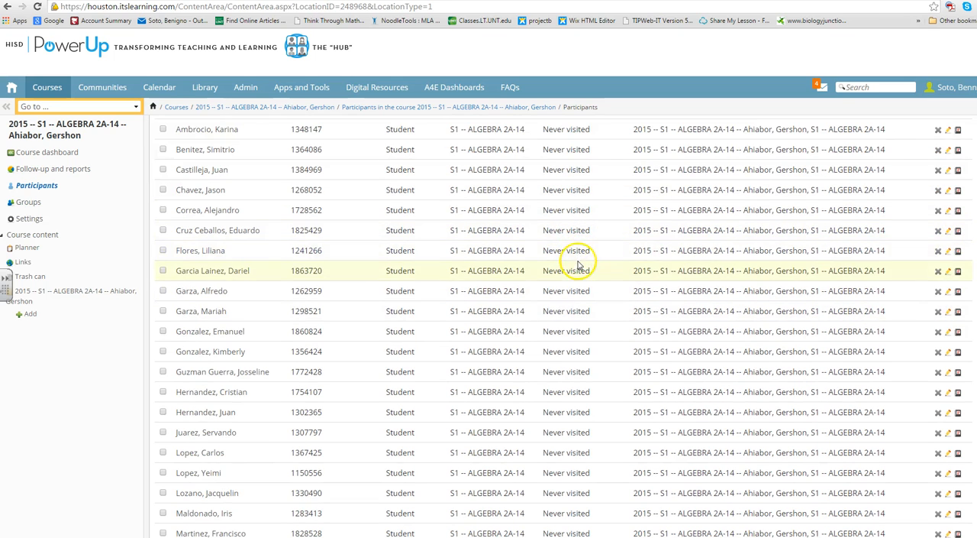
{"action": "scroll", "coordinate": [578, 260], "scroll_direction": "up", "scroll_amount": 2}
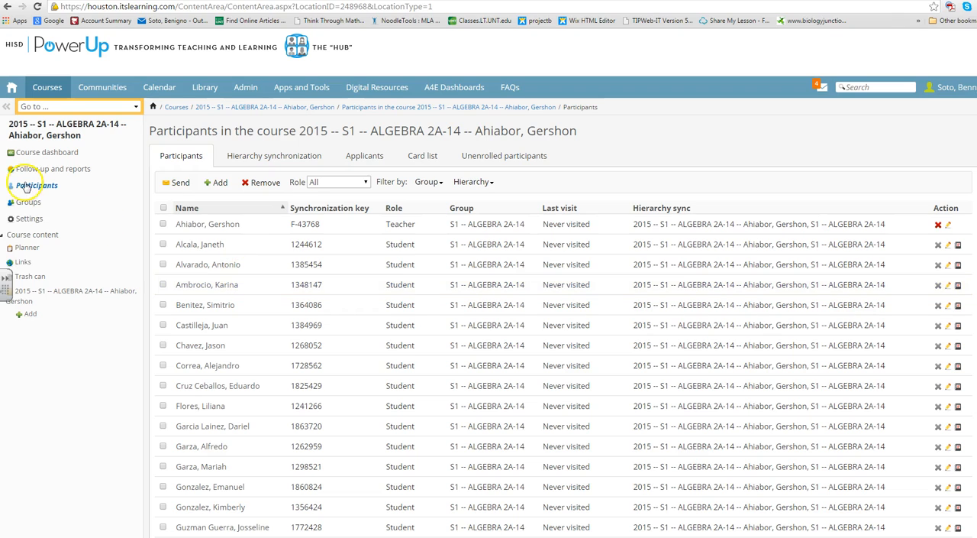
Open the course's grade book from Follow-up and reports and check its group filter options
{"action": "left_click", "coordinate": [67, 172]}
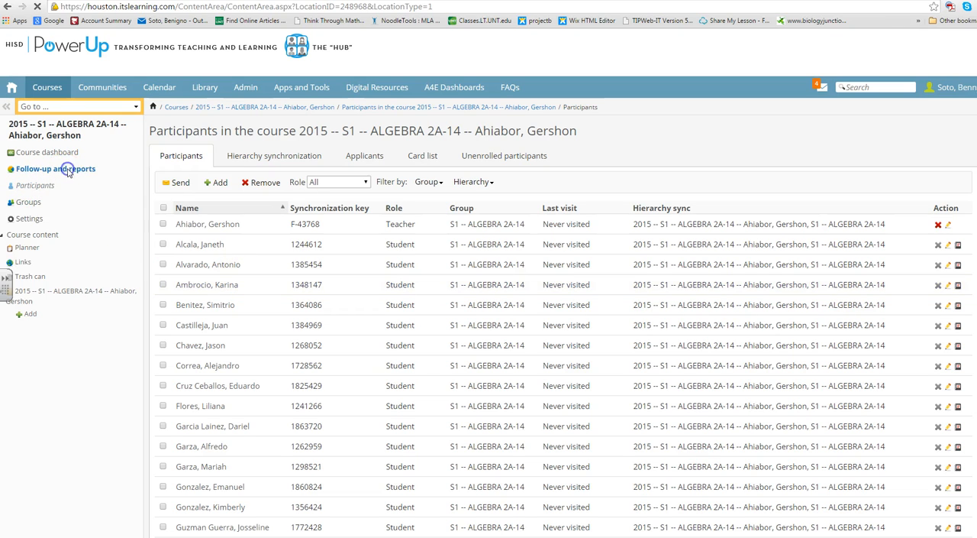
{"action": "left_click", "coordinate": [245, 188]}
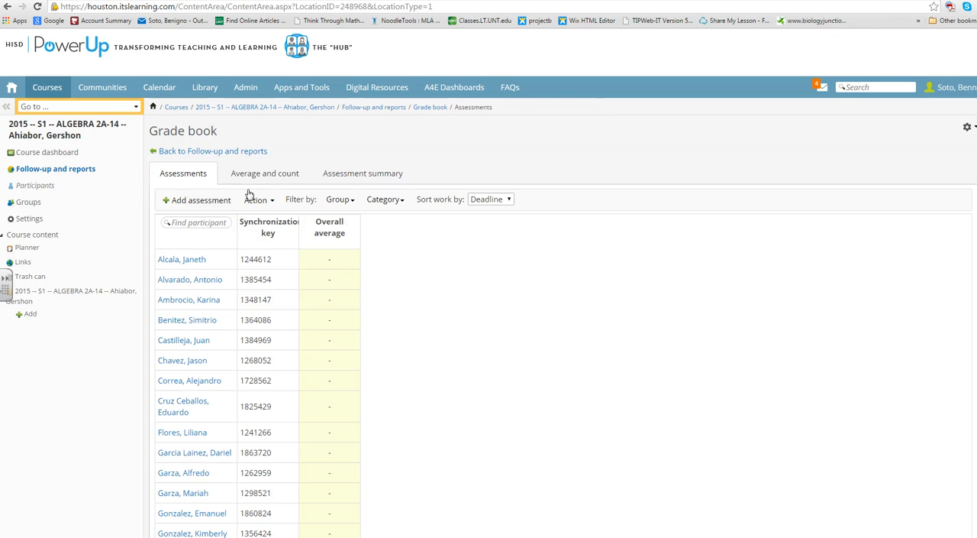
{"action": "left_click", "coordinate": [341, 200]}
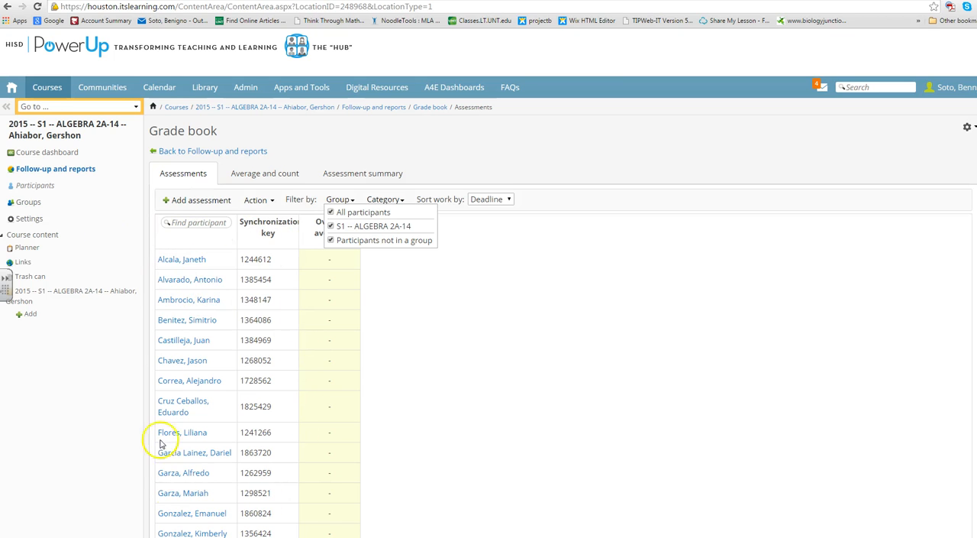
{"action": "left_click", "coordinate": [398, 297]}
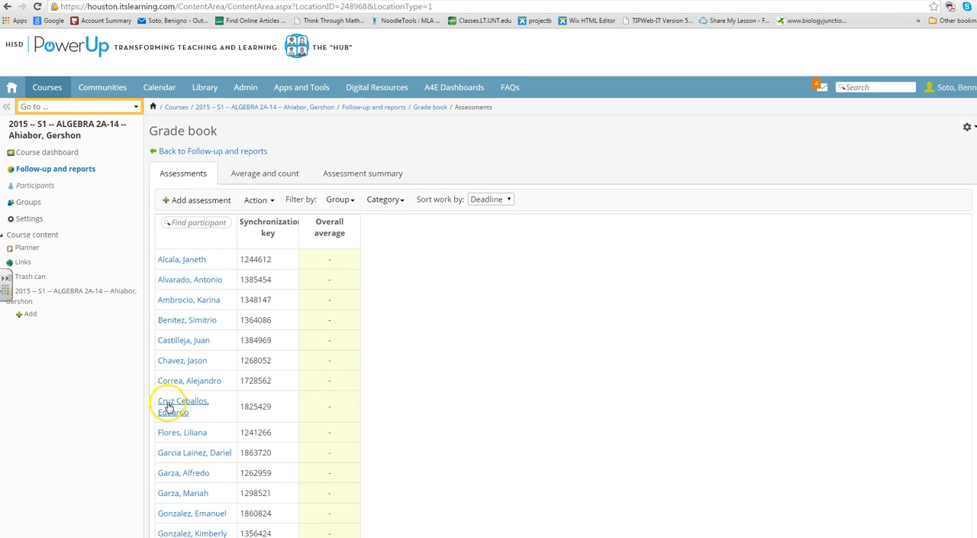
Return to the Course Merge utility's existing merges and select Milby High School as the school
{"action": "left_click", "coordinate": [302, 89]}
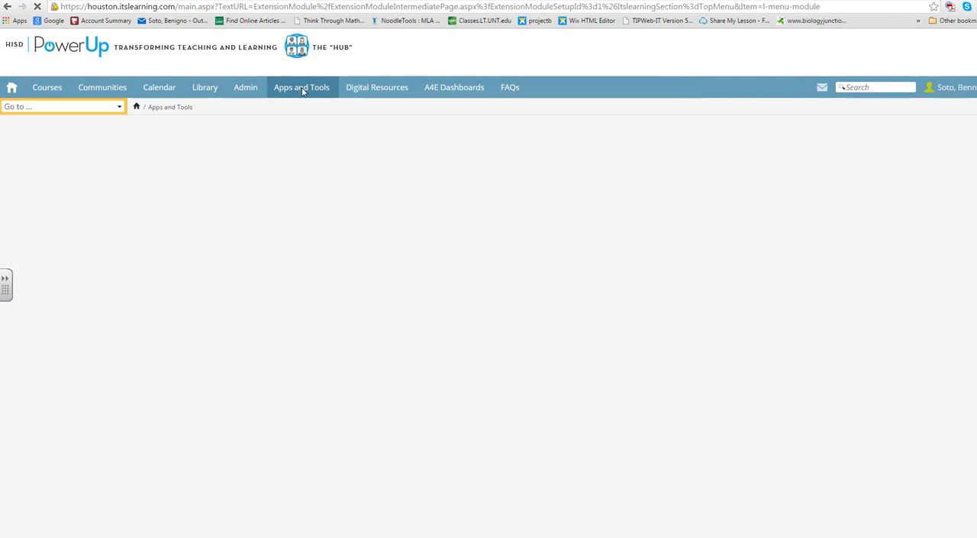
{"action": "left_click", "coordinate": [305, 100]}
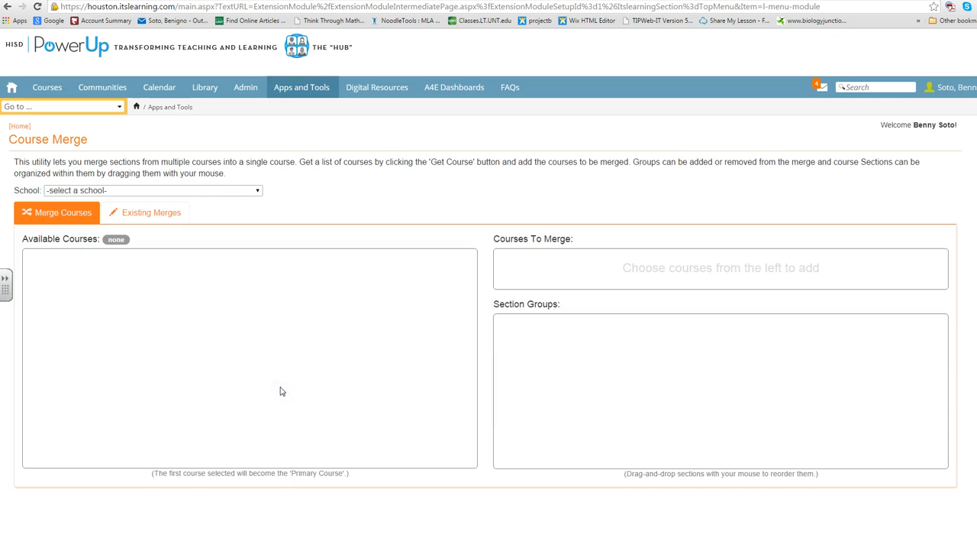
{"action": "left_click", "coordinate": [166, 213]}
{"action": "left_click", "coordinate": [257, 191]}
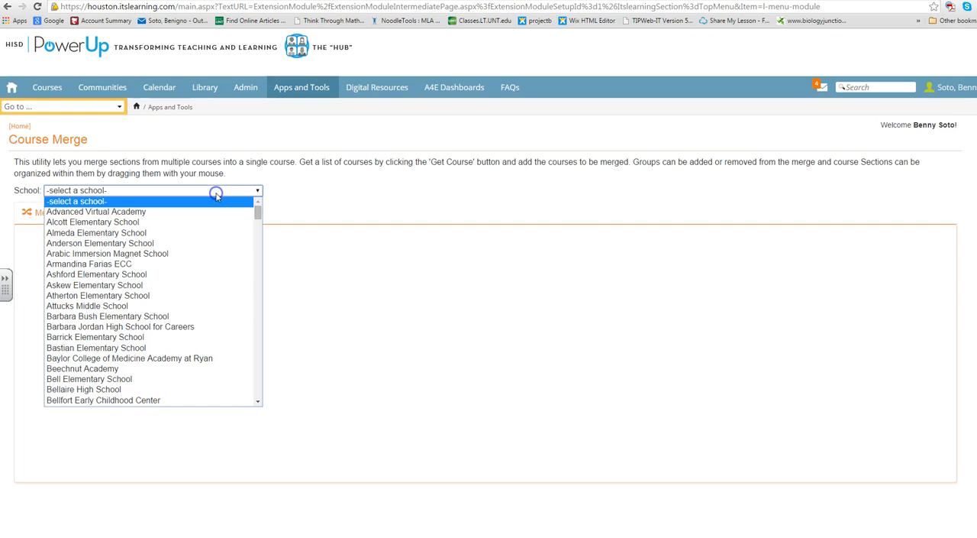
{"action": "scroll", "coordinate": [183, 333], "scroll_direction": "down", "scroll_amount": 15}
{"action": "scroll", "coordinate": [183, 334], "scroll_direction": "down", "scroll_amount": 10}
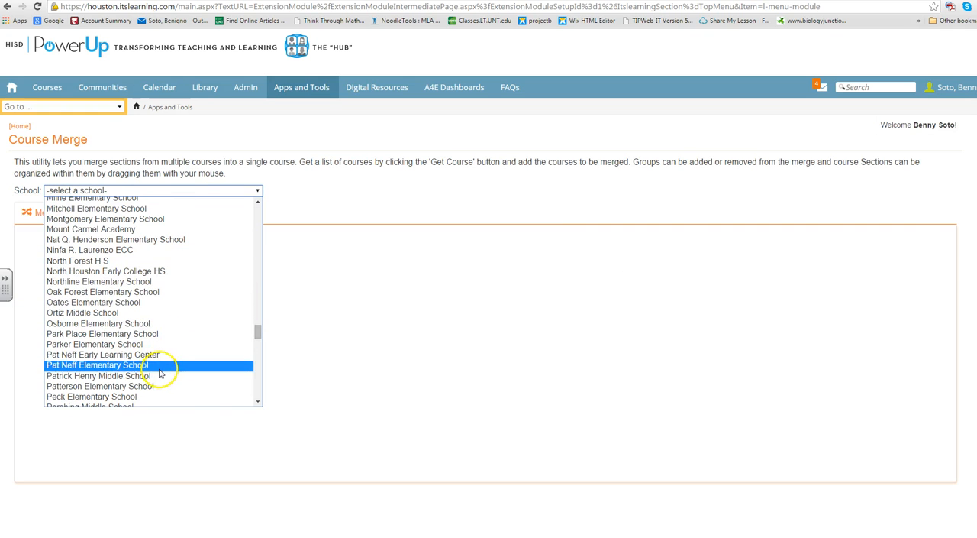
{"action": "scroll", "coordinate": [111, 257], "scroll_direction": "down", "scroll_amount": 5}
{"action": "scroll", "coordinate": [127, 362], "scroll_direction": "up", "scroll_amount": 20}
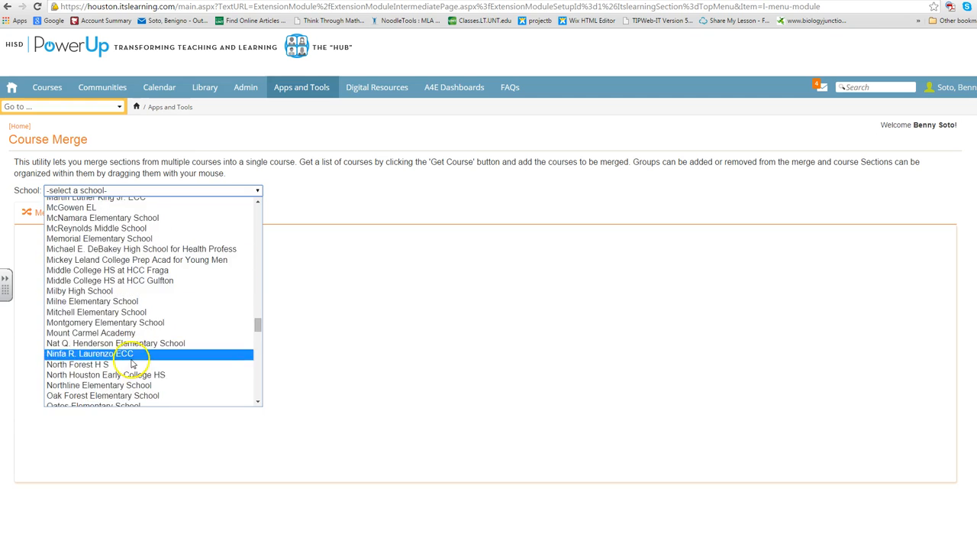
{"action": "scroll", "coordinate": [119, 337], "scroll_direction": "down", "scroll_amount": 1}
{"action": "scroll", "coordinate": [118, 337], "scroll_direction": "down", "scroll_amount": 8}
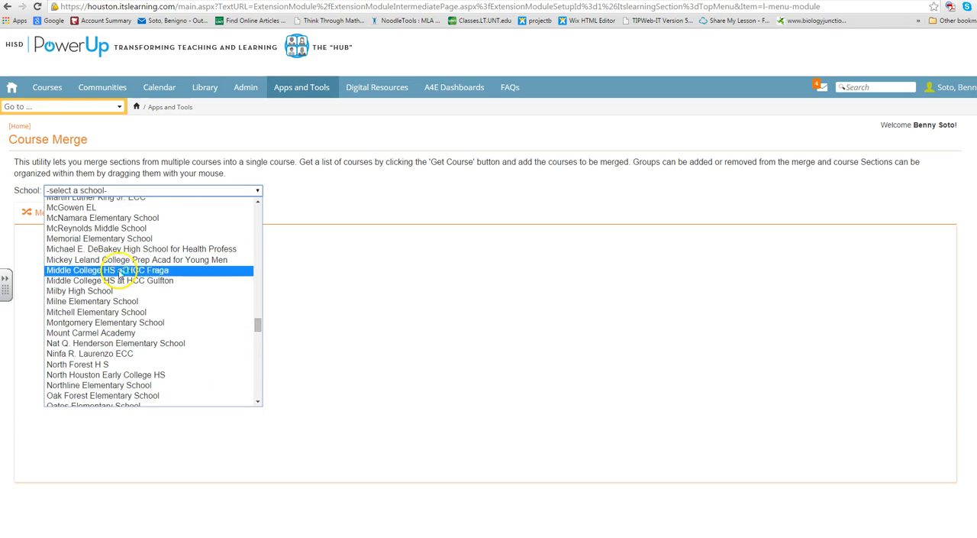
{"action": "left_click", "coordinate": [126, 291]}
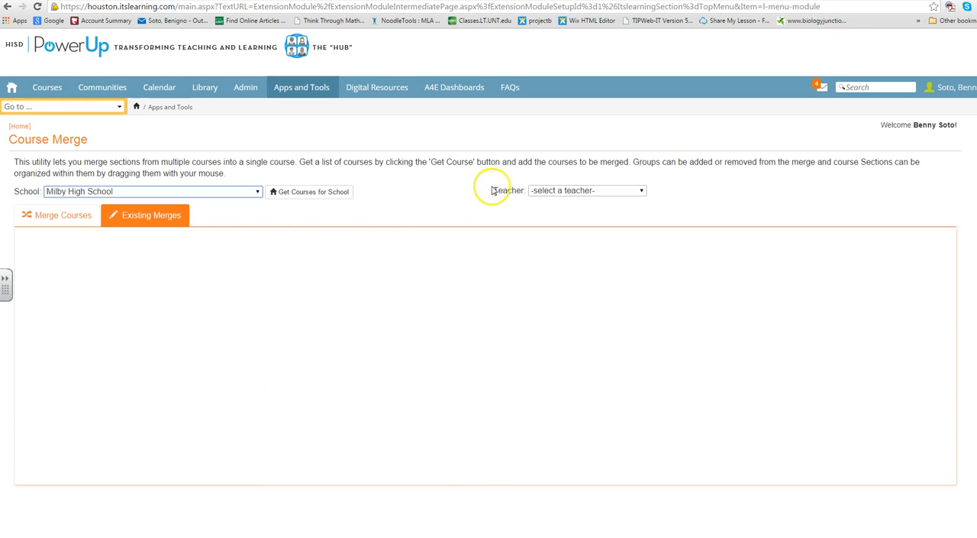
Load the courses of the Algebra 2A teacher and open the existing Algebra 2A-14 merge for editing
{"action": "left_click", "coordinate": [565, 190]}
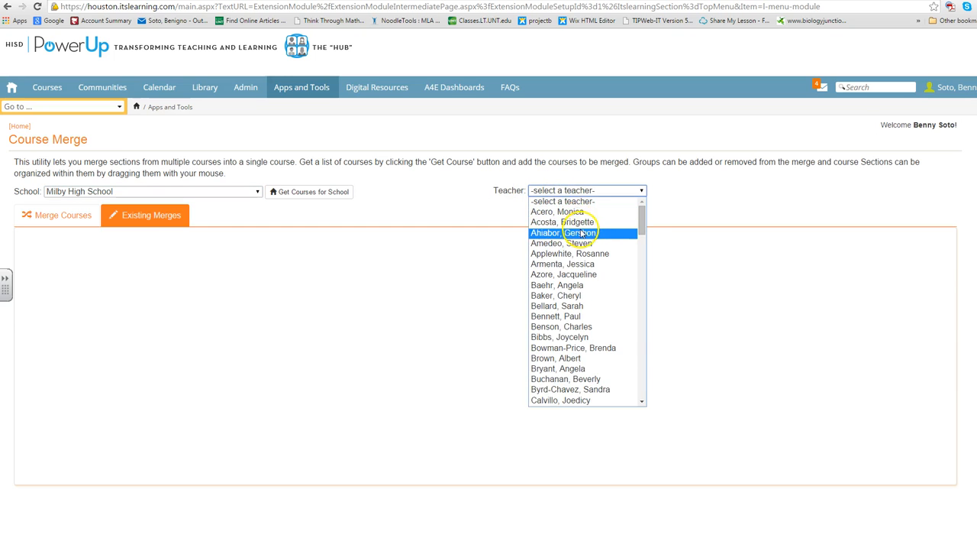
{"action": "left_click", "coordinate": [579, 233]}
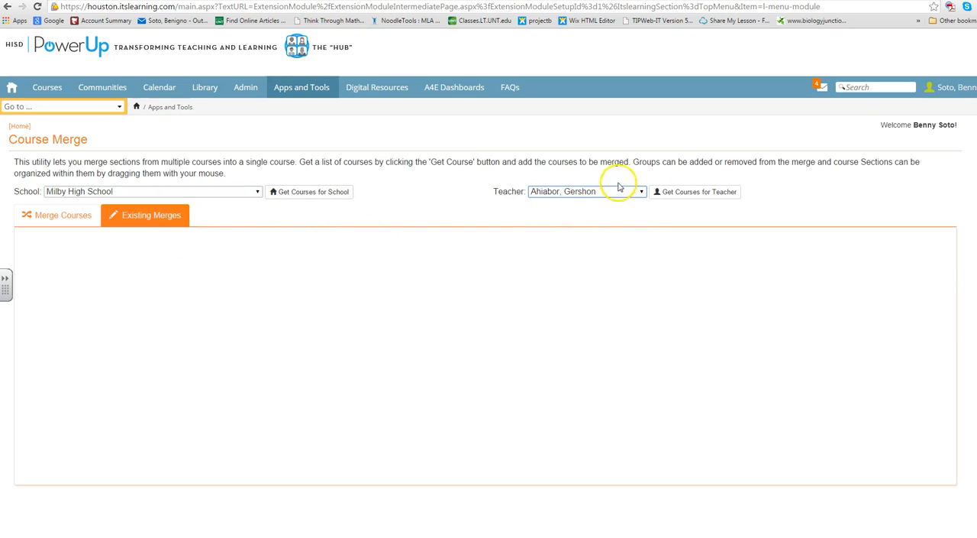
{"action": "left_click", "coordinate": [668, 191]}
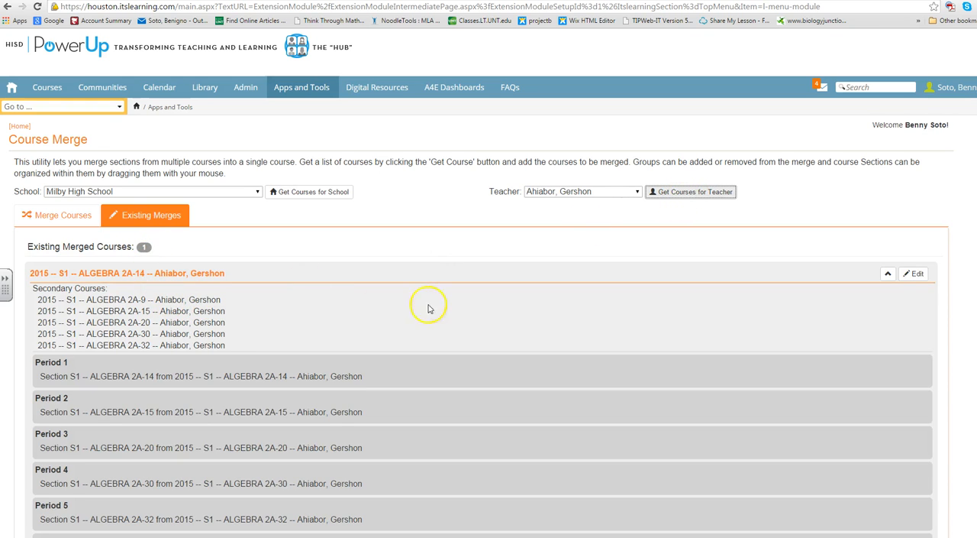
{"action": "left_click", "coordinate": [914, 273]}
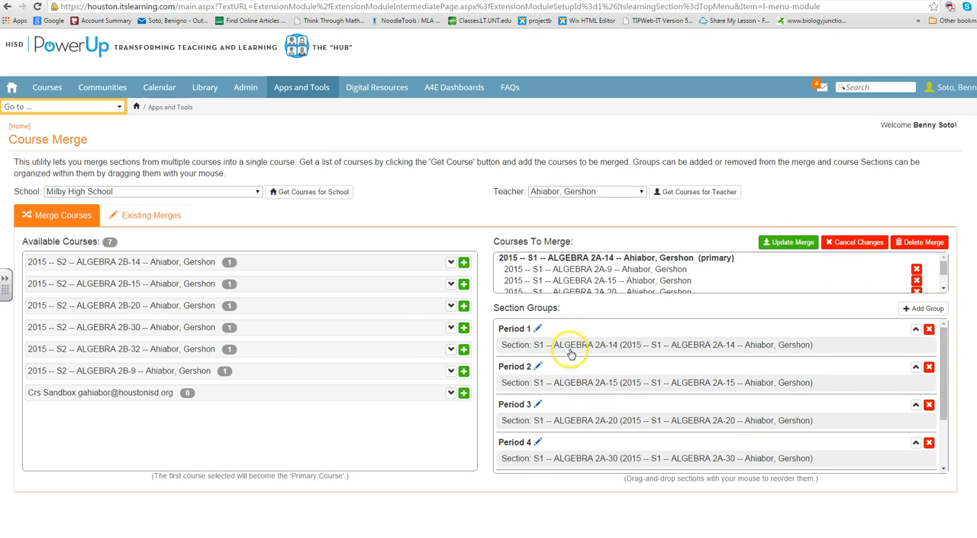
Review the section groups of the Algebra 2A-14 merge, and delete the whole merge so its courses become individual again
{"action": "scroll", "coordinate": [544, 456], "scroll_direction": "down", "scroll_amount": 2}
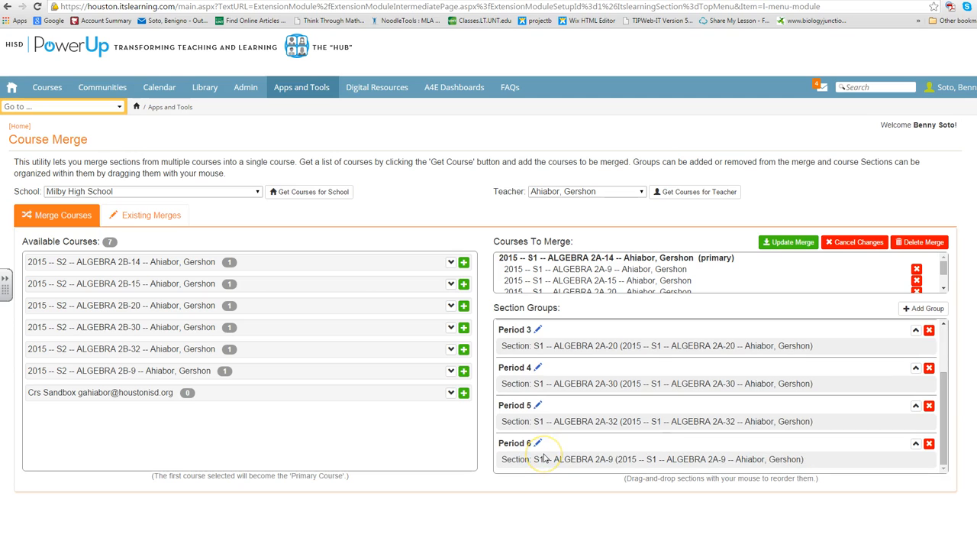
{"action": "scroll", "coordinate": [544, 456], "scroll_direction": "up", "scroll_amount": 2}
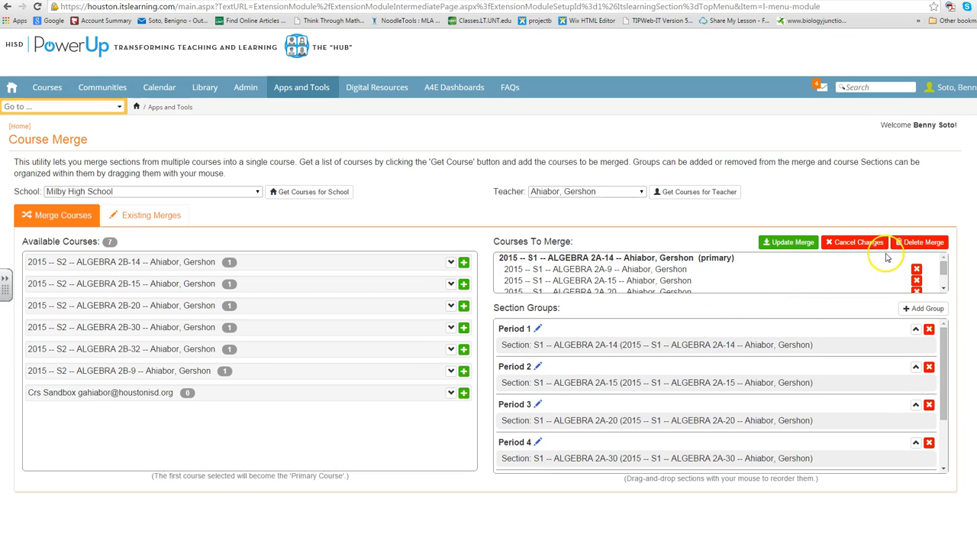
{"action": "left_click", "coordinate": [916, 243]}
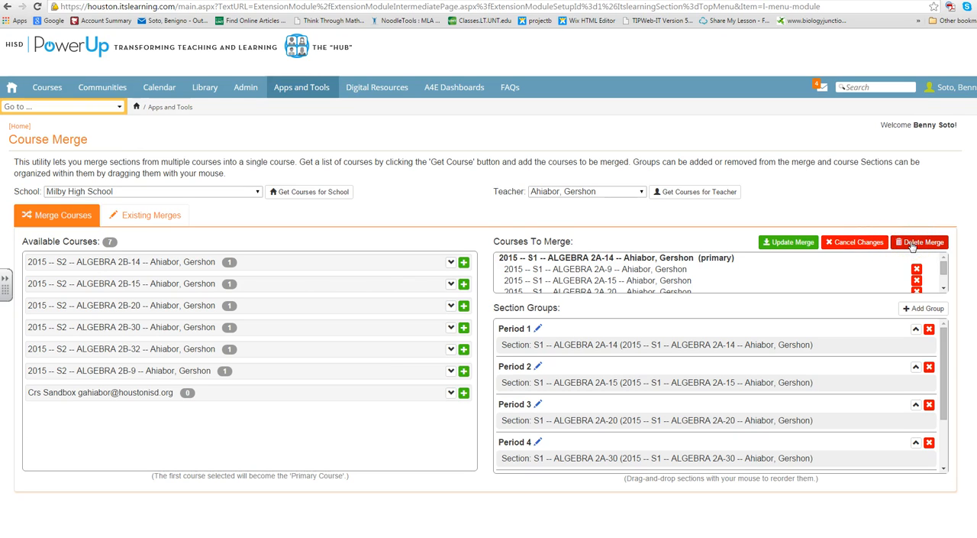
{"action": "left_click", "coordinate": [914, 243]}
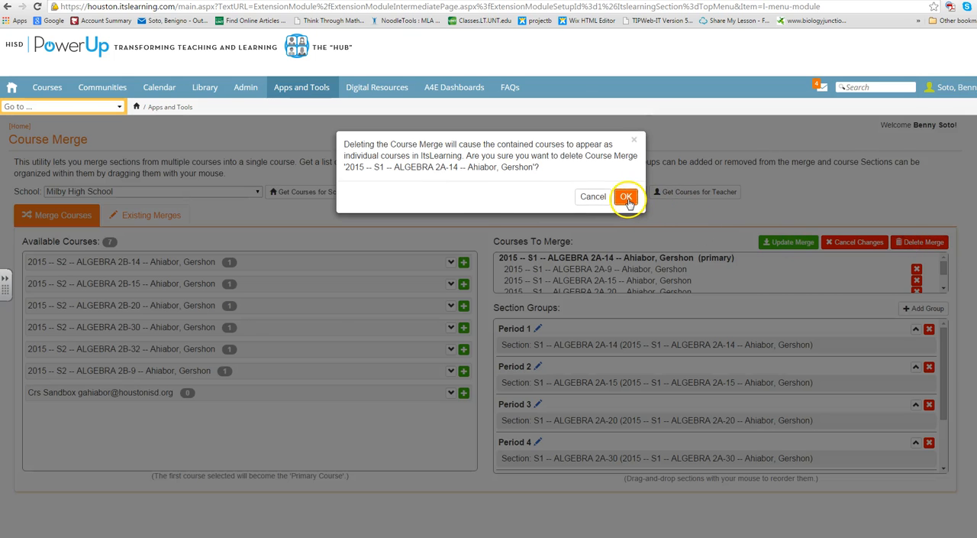
{"action": "left_click", "coordinate": [626, 197]}
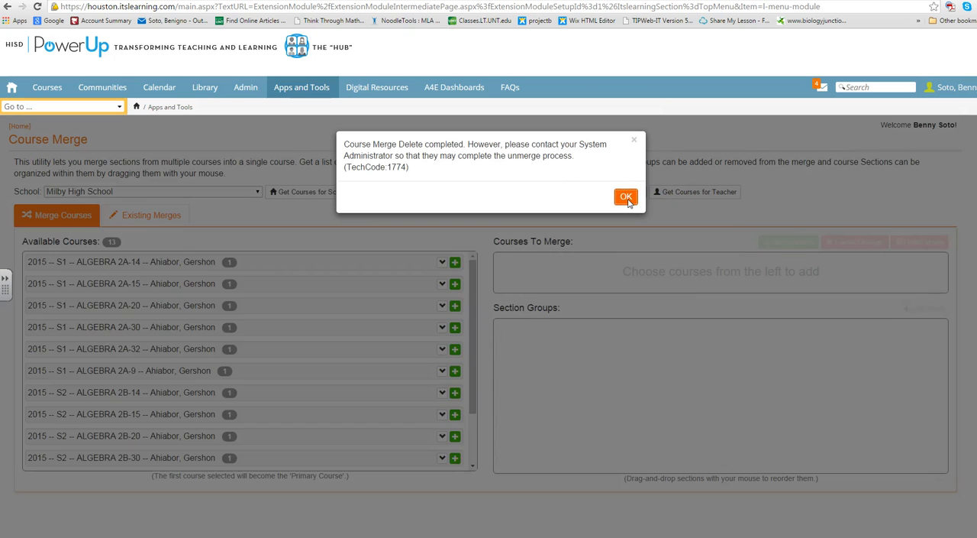
{"action": "left_click", "coordinate": [626, 197]}
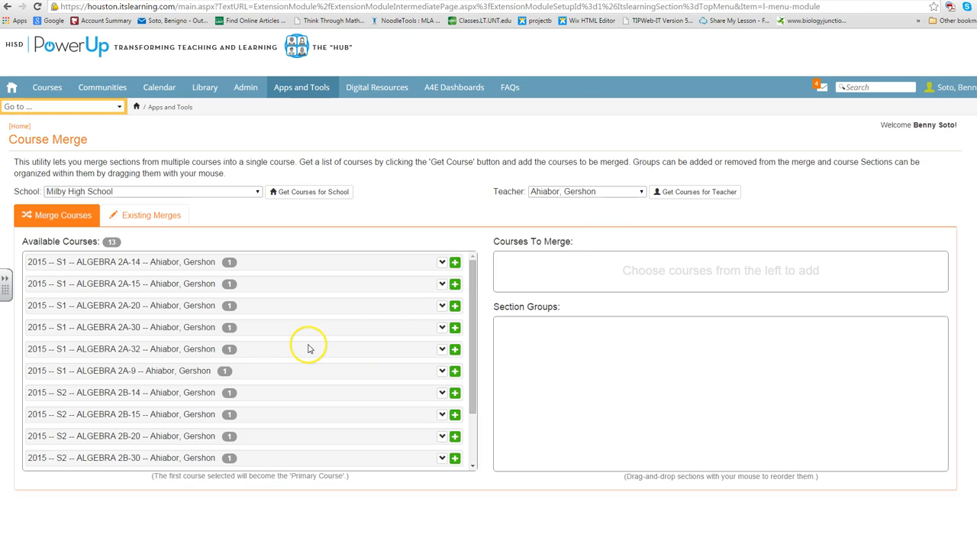